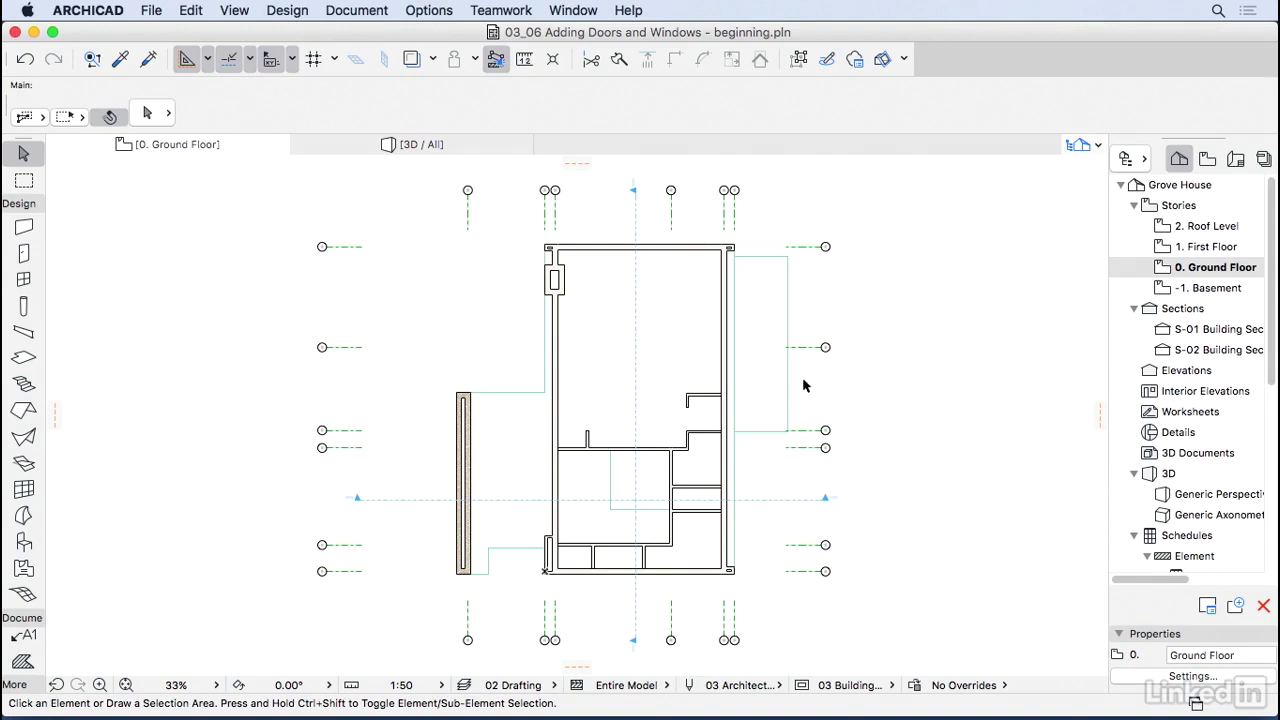
# Set up the Door tool with the Hinged Door - Internal favorite and the second side anchor point for placing by corner
pyautogui.click(40, 256)
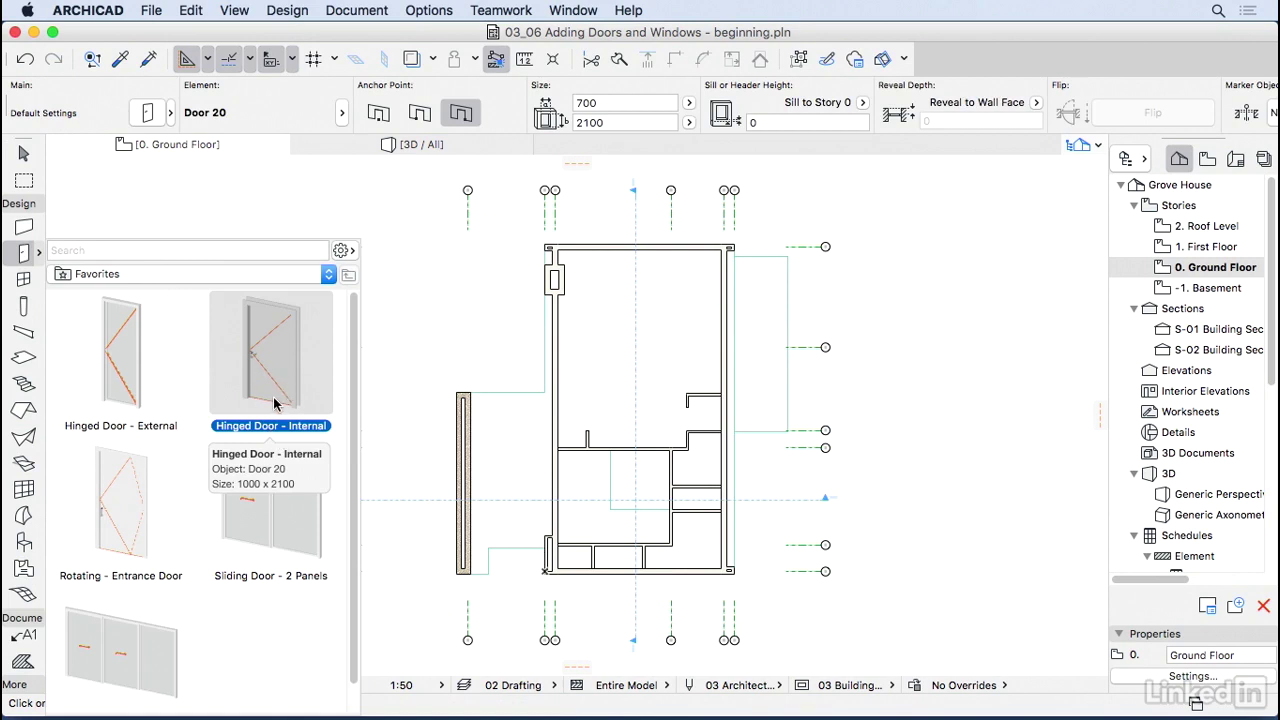
pyautogui.doubleClick(277, 365)
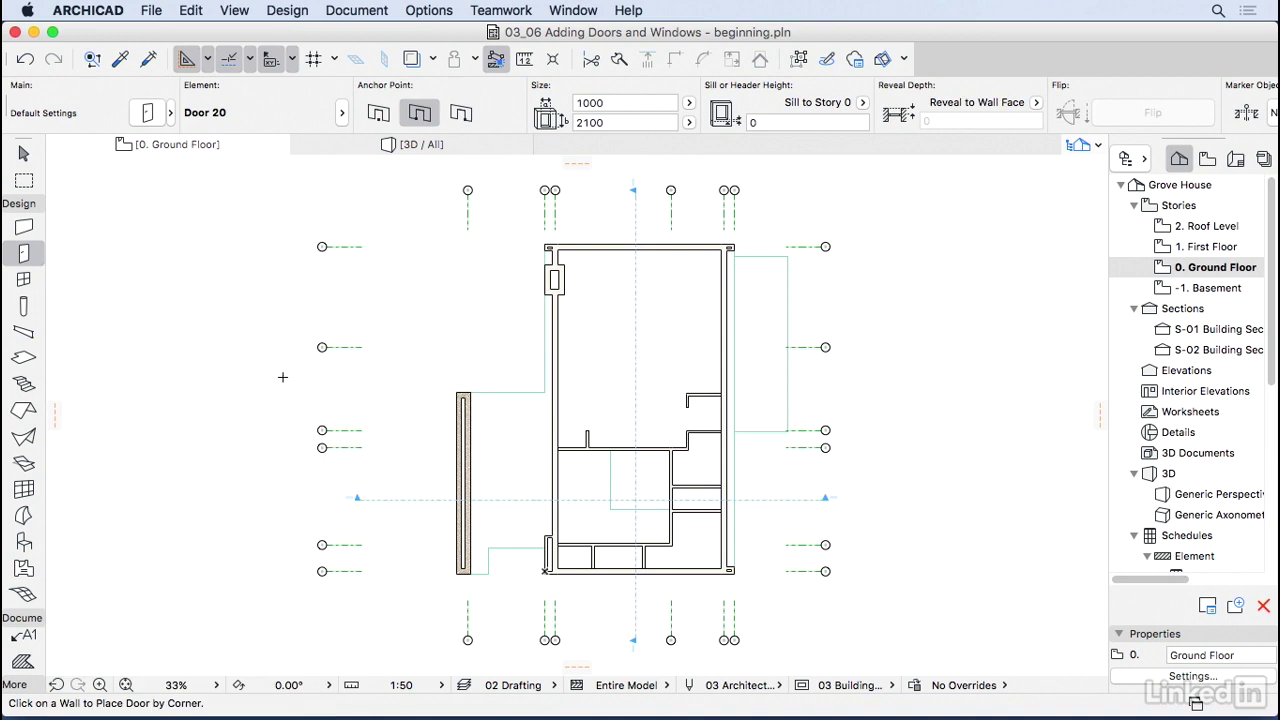
pyautogui.scroll(6, 498, 602)
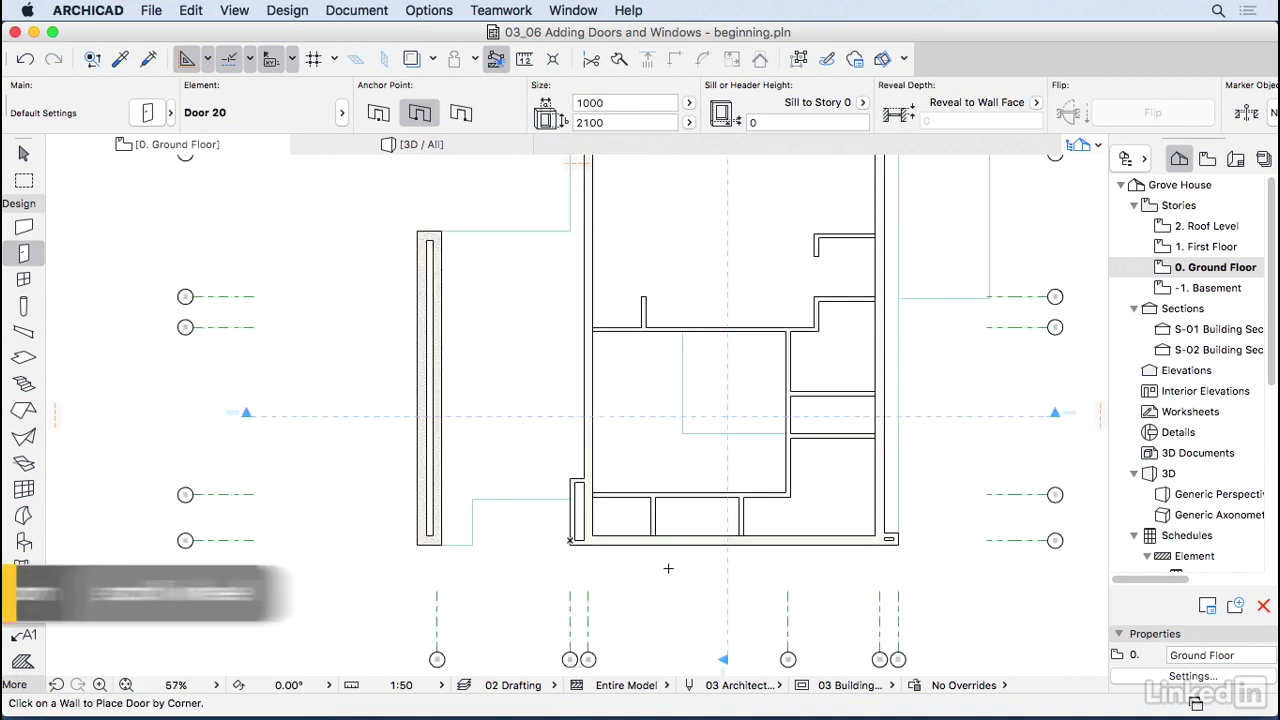
pyautogui.moveTo(663, 501); pyautogui.dragTo(617, 537, button='middle')
pyautogui.scroll(2, 610, 543)
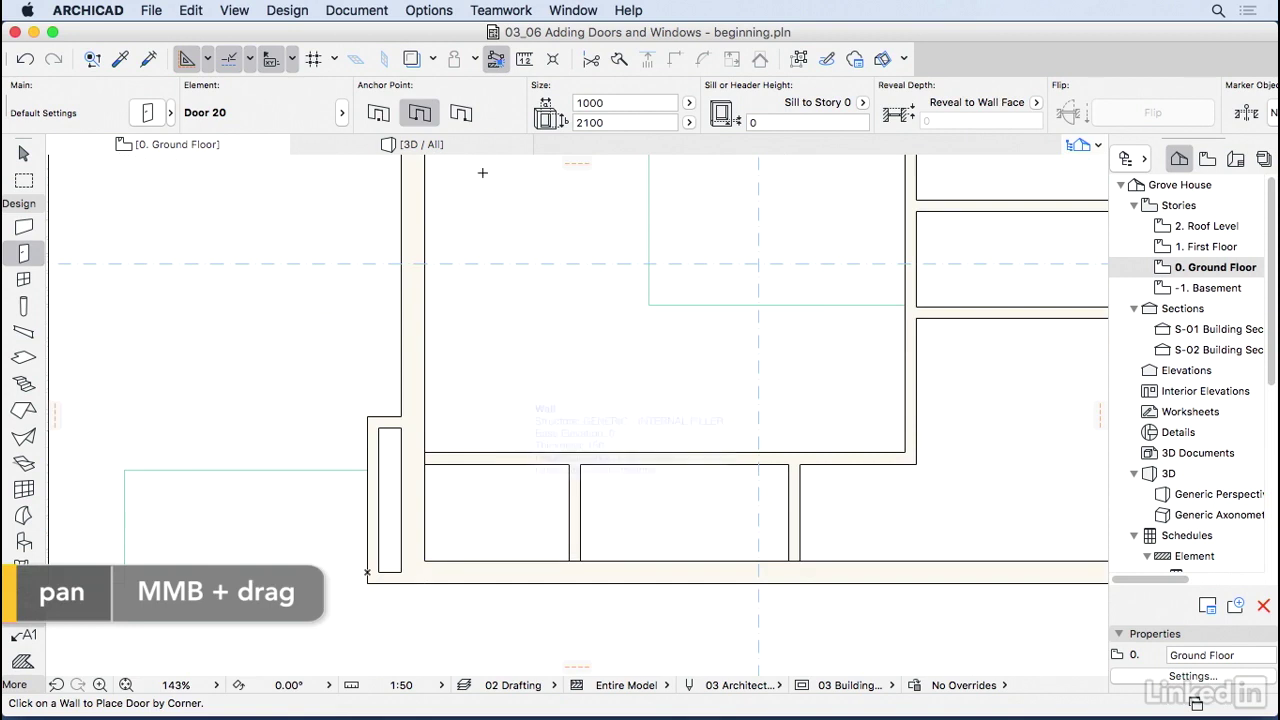
pyautogui.click(386, 118)
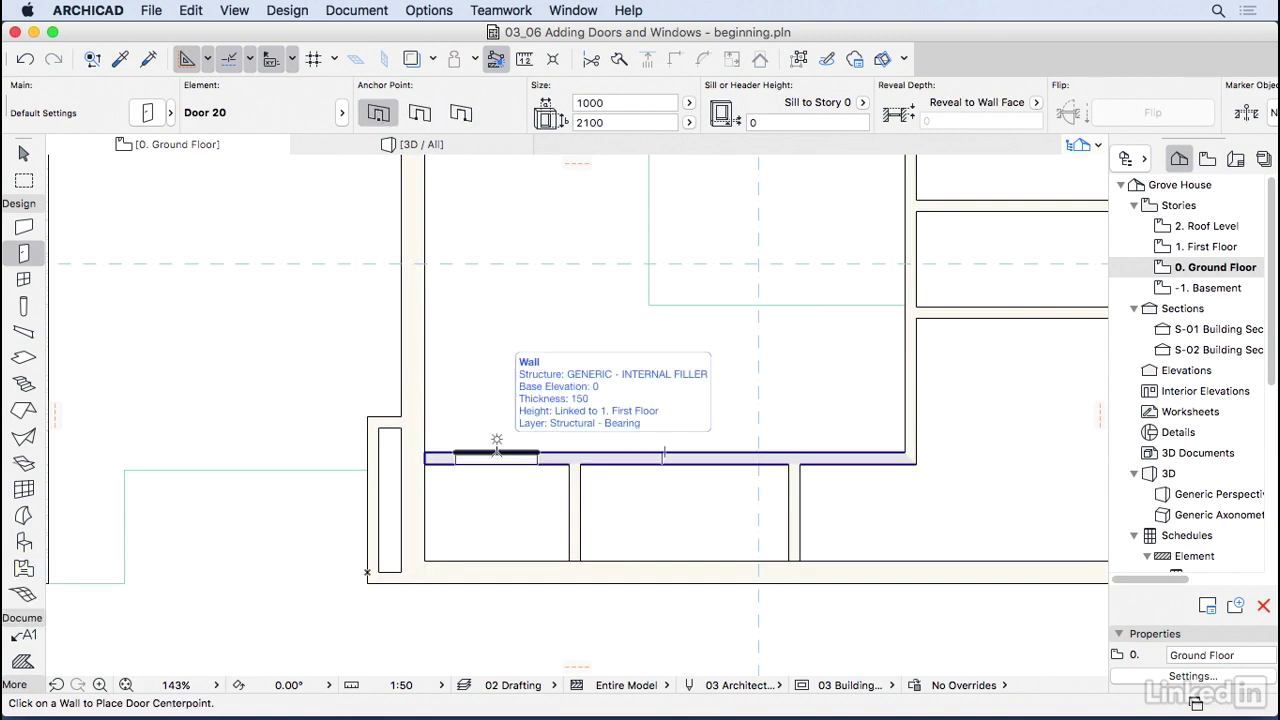
pyautogui.click(422, 118)
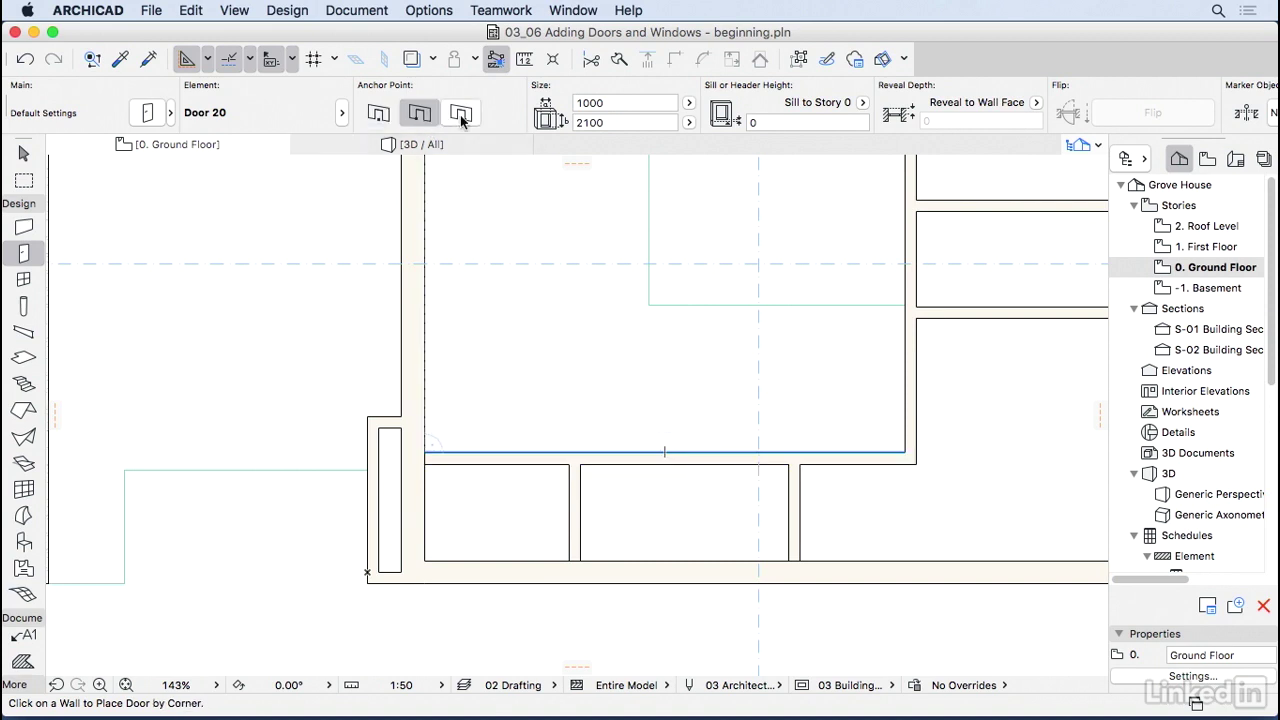
pyautogui.click(463, 119)
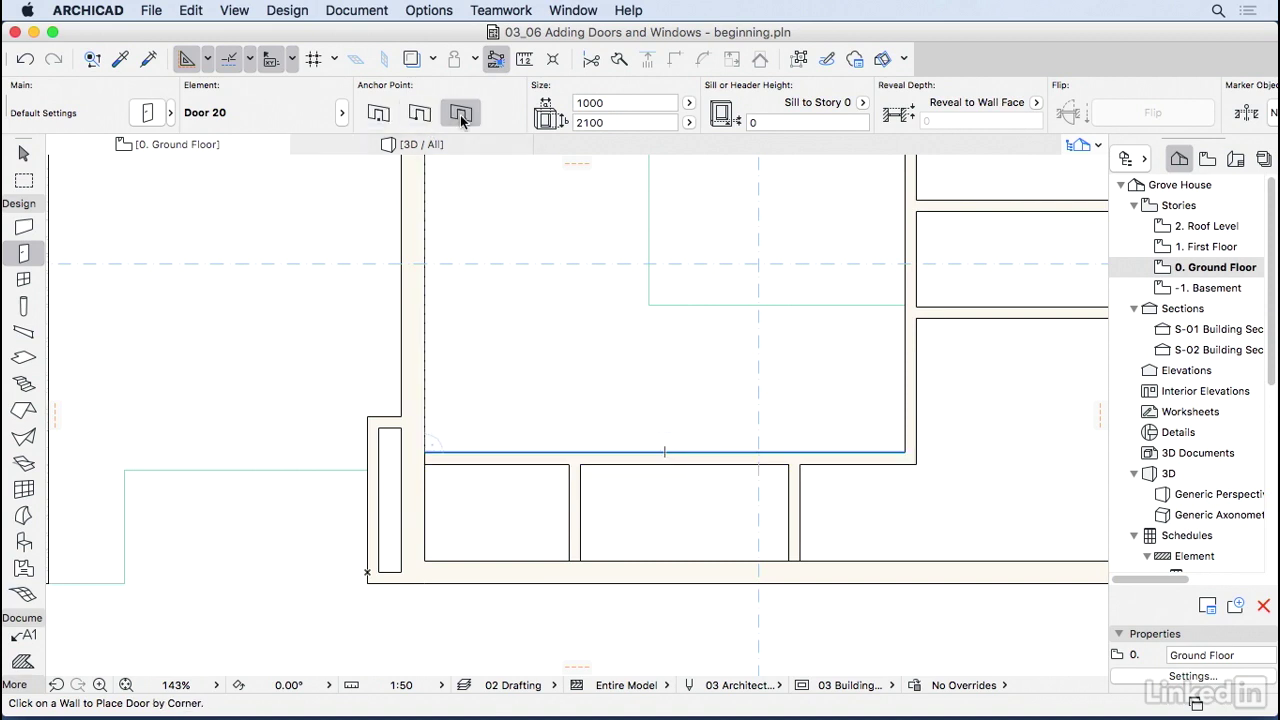
# Place the internal door in the wall above the small lower-left room, hinged on its left side and swinging down into the room
pyautogui.click(499, 455)
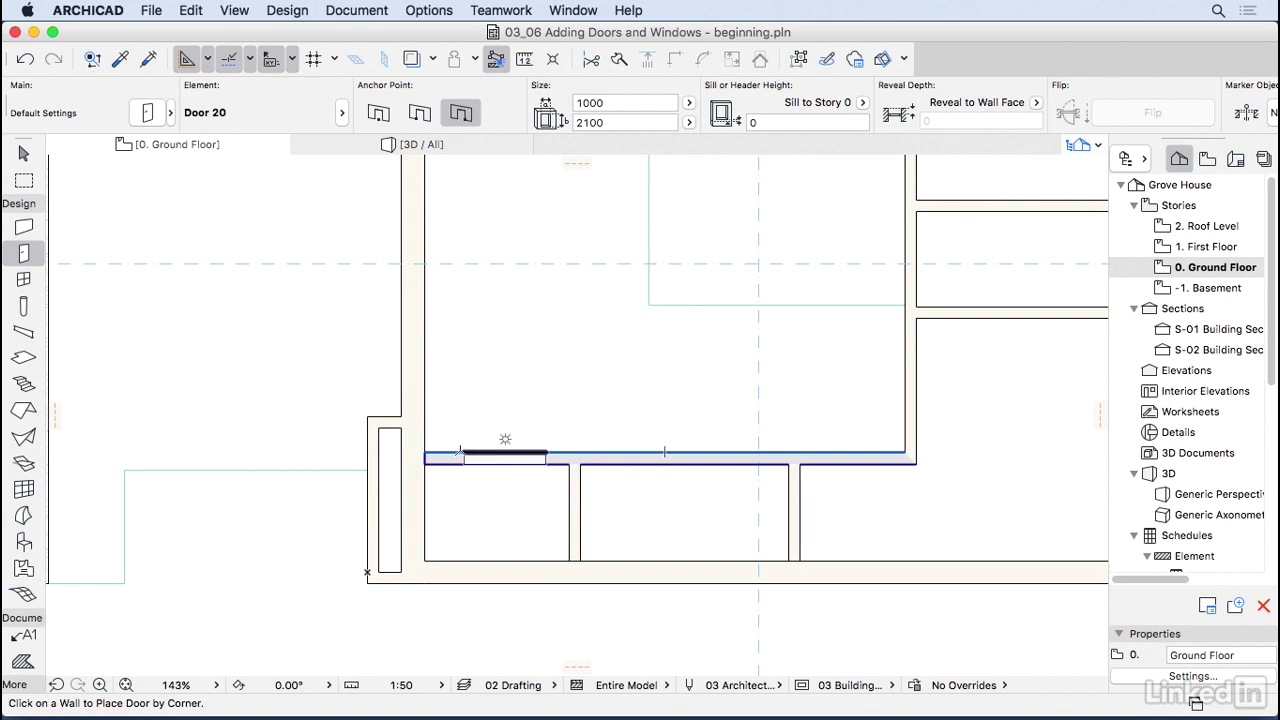
pyautogui.scroll(5, 460, 453)
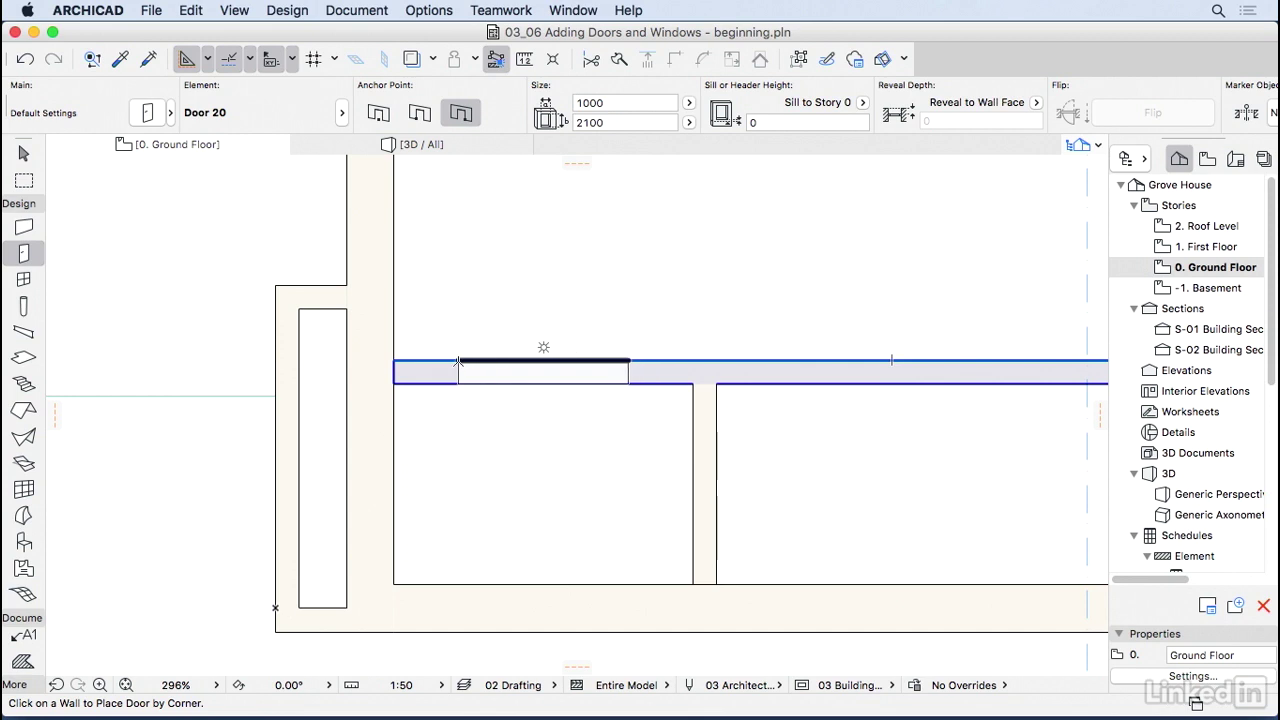
pyautogui.click(459, 362)
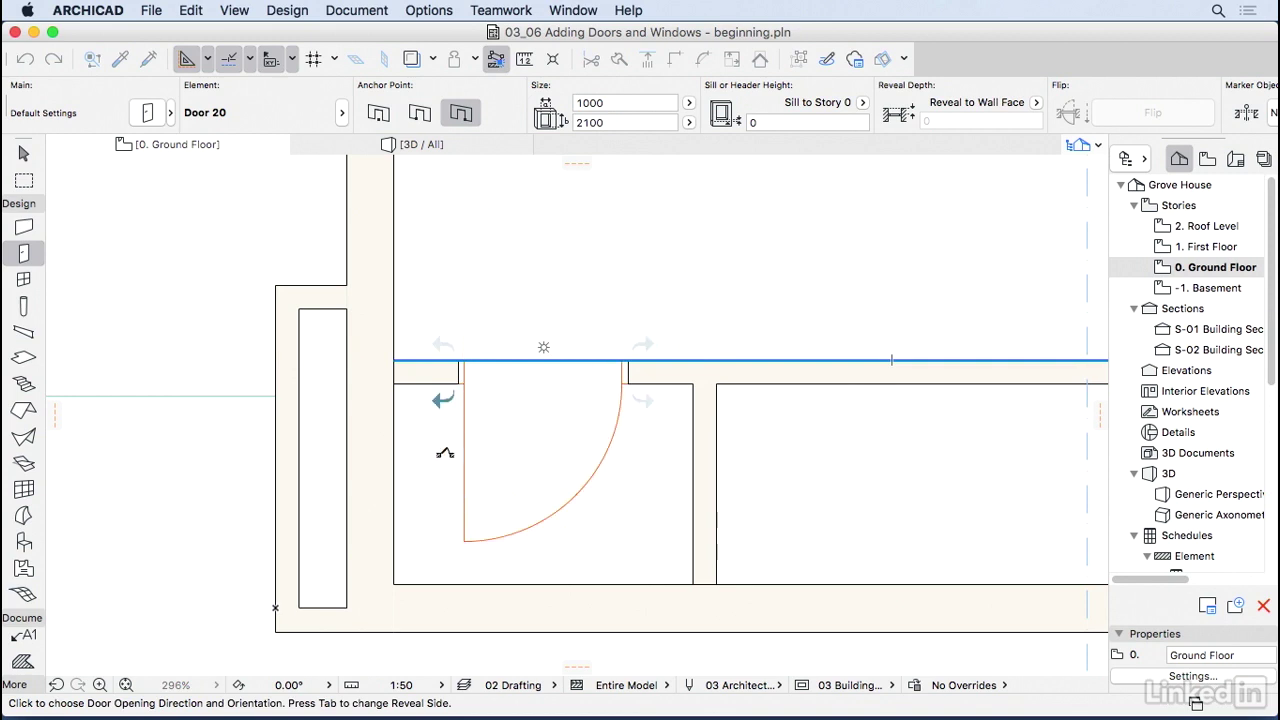
pyautogui.click(430, 452)
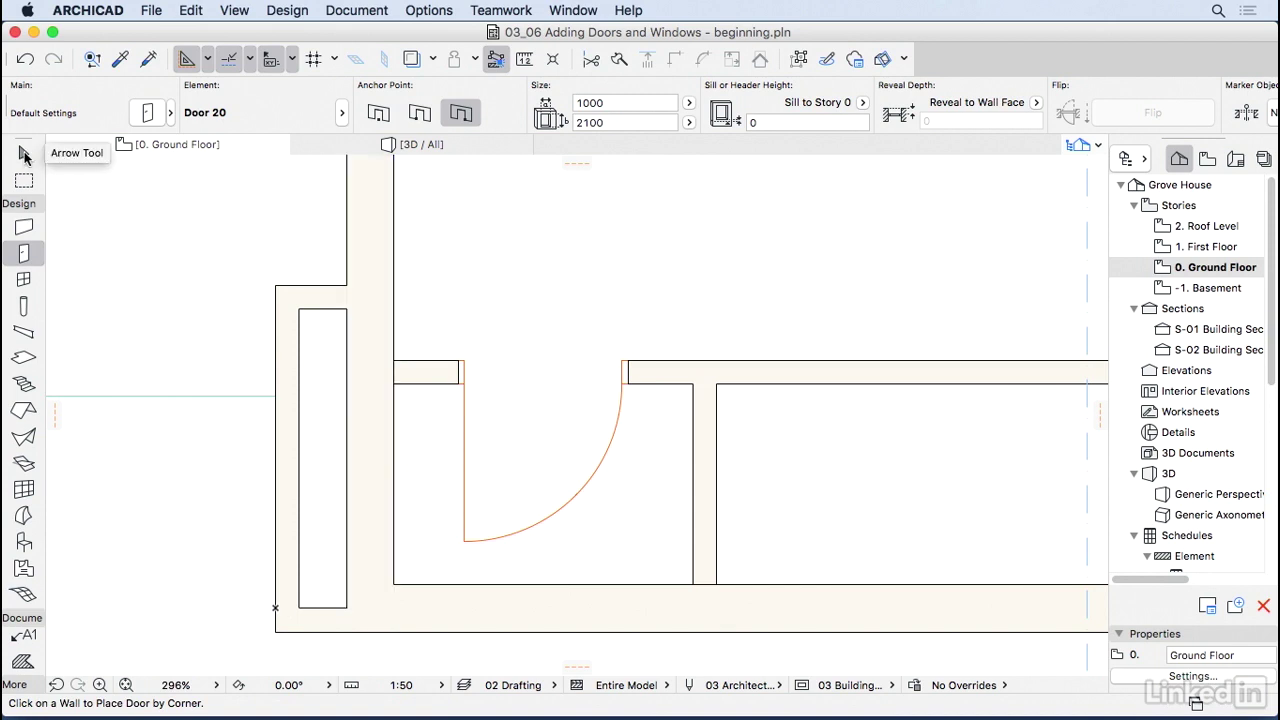
# Select the placed door and drag it along its wall until its hinge side meets the external wall's inner face
pyautogui.click(24, 155)
pyautogui.click(466, 368)
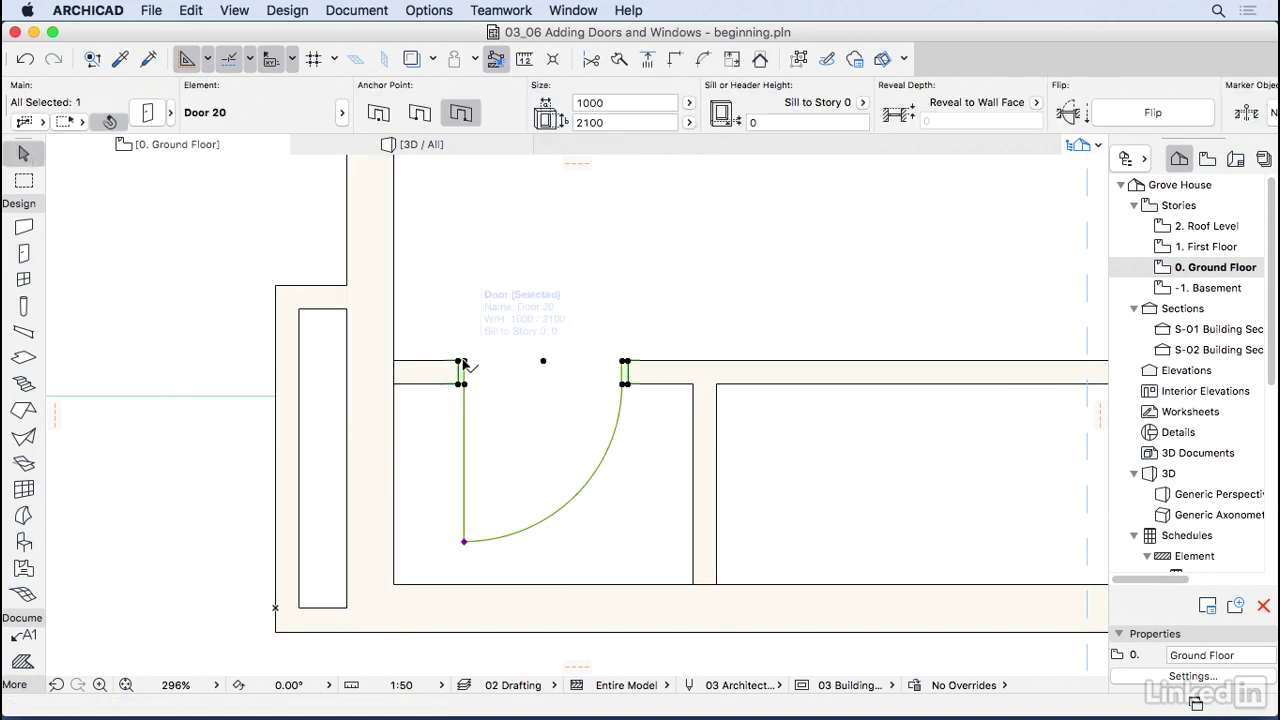
pyautogui.press('super+d')
pyautogui.click(513, 332)
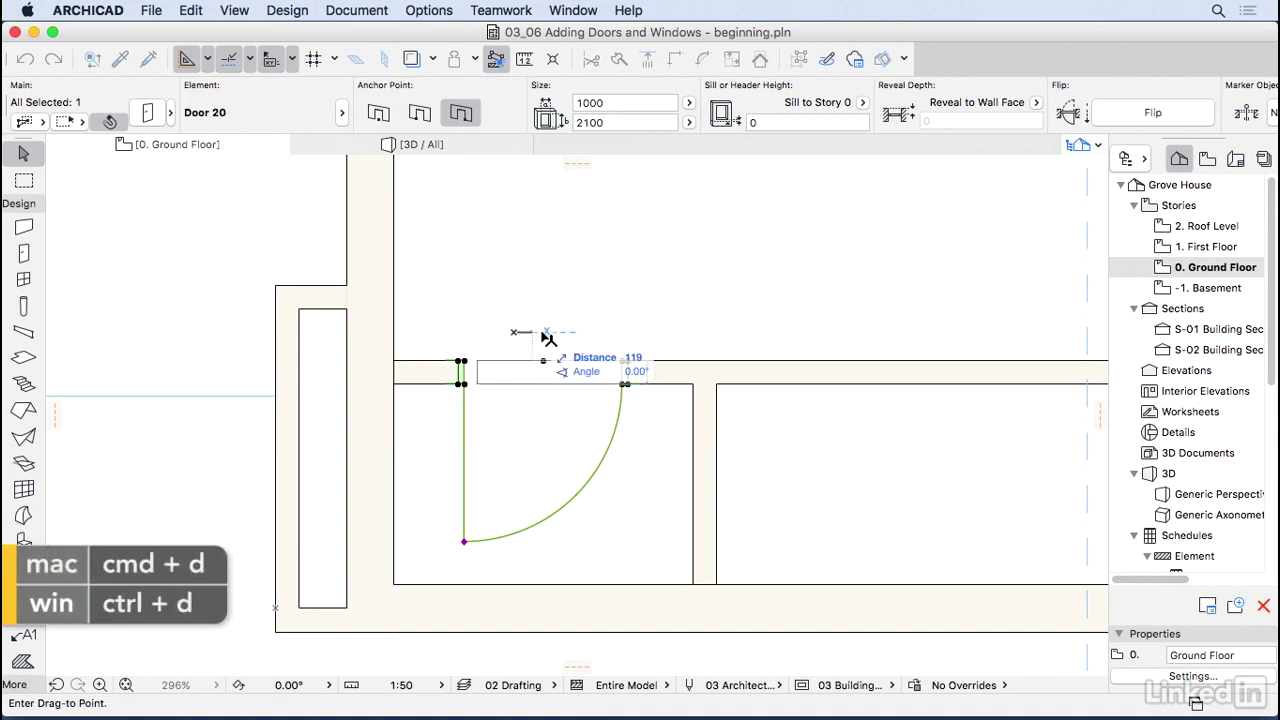
pyautogui.click(548, 332)
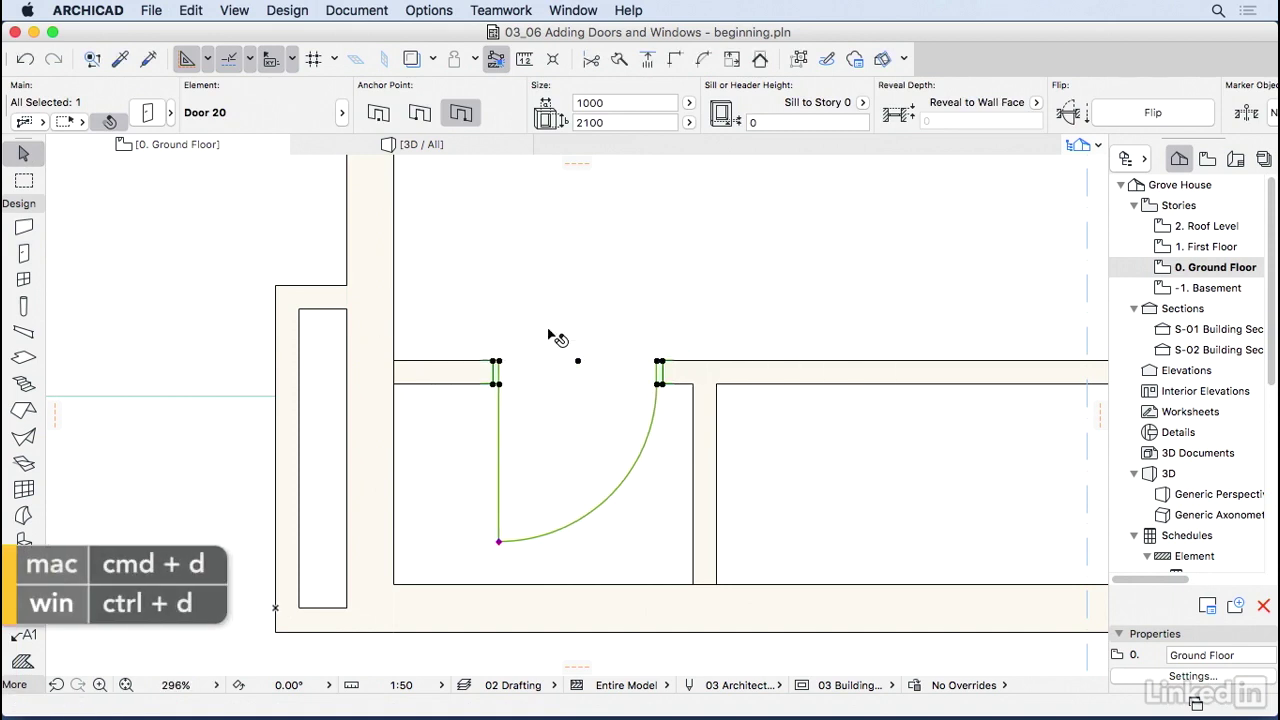
pyautogui.click(498, 363)
pyautogui.click(397, 362)
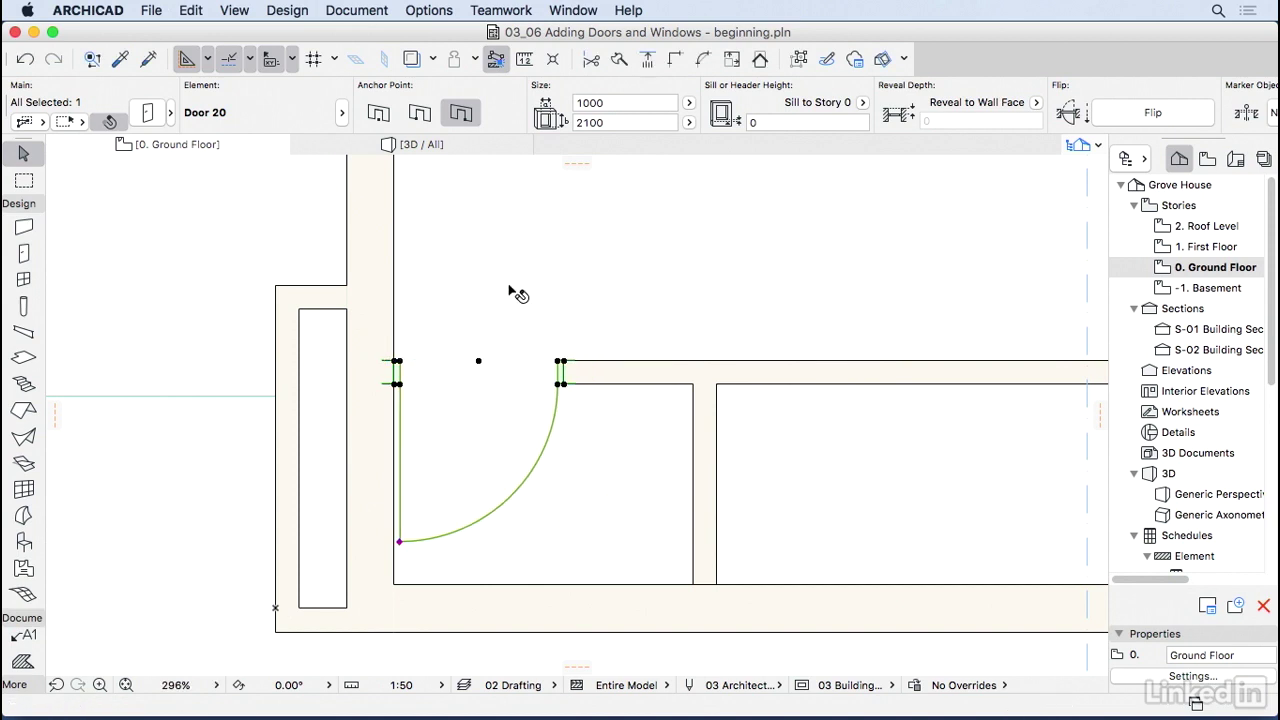
# Move the selected door 100 mm to the right, away from the external wall, and deselect it
pyautogui.press('super+d')
pyautogui.click(497, 300)
pyautogui.write('100')
pyautogui.press('Return')
pyautogui.press('Escape')
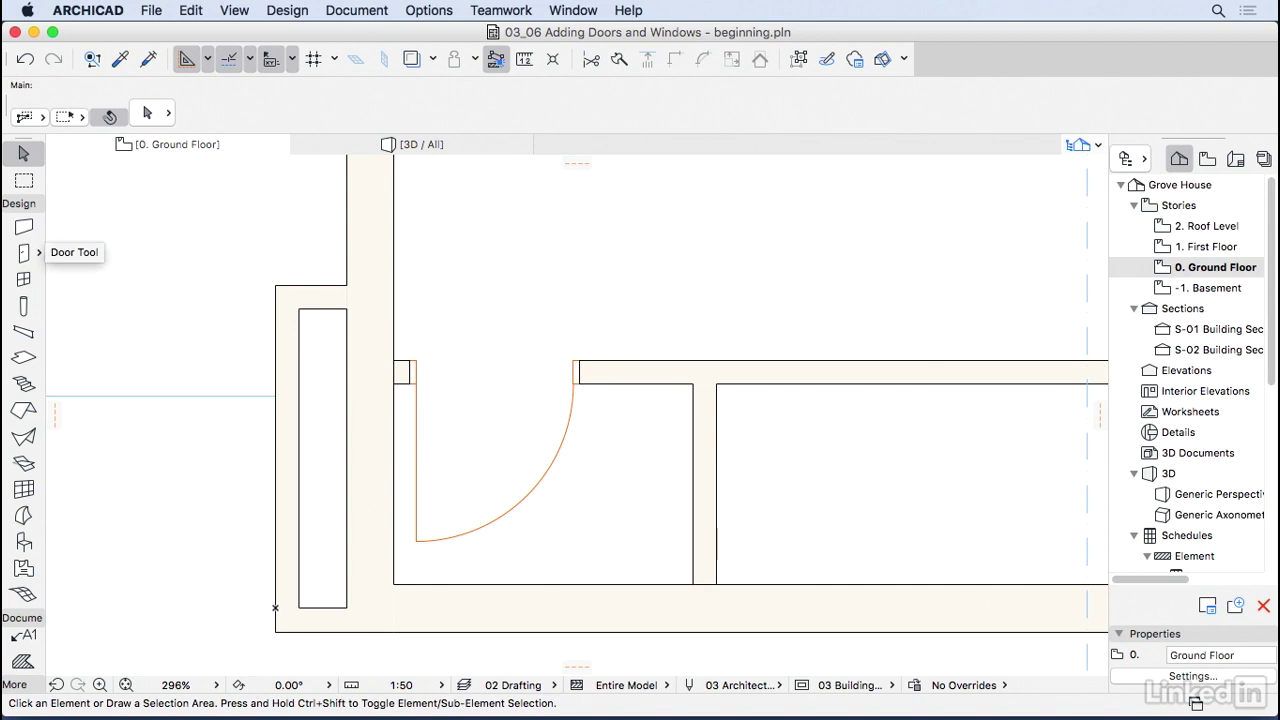
# Set the default width of the internal hinged door to 700 mm in the door settings
pyautogui.click(24, 253)
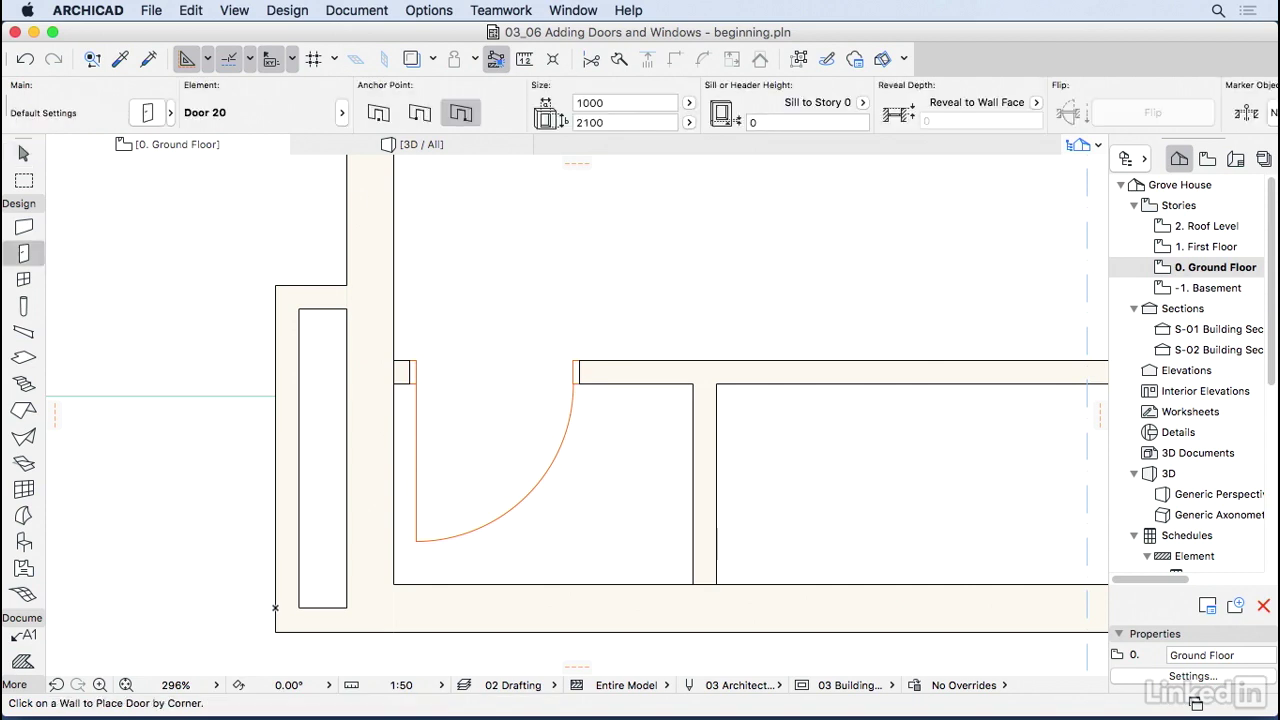
pyautogui.press('super+t')
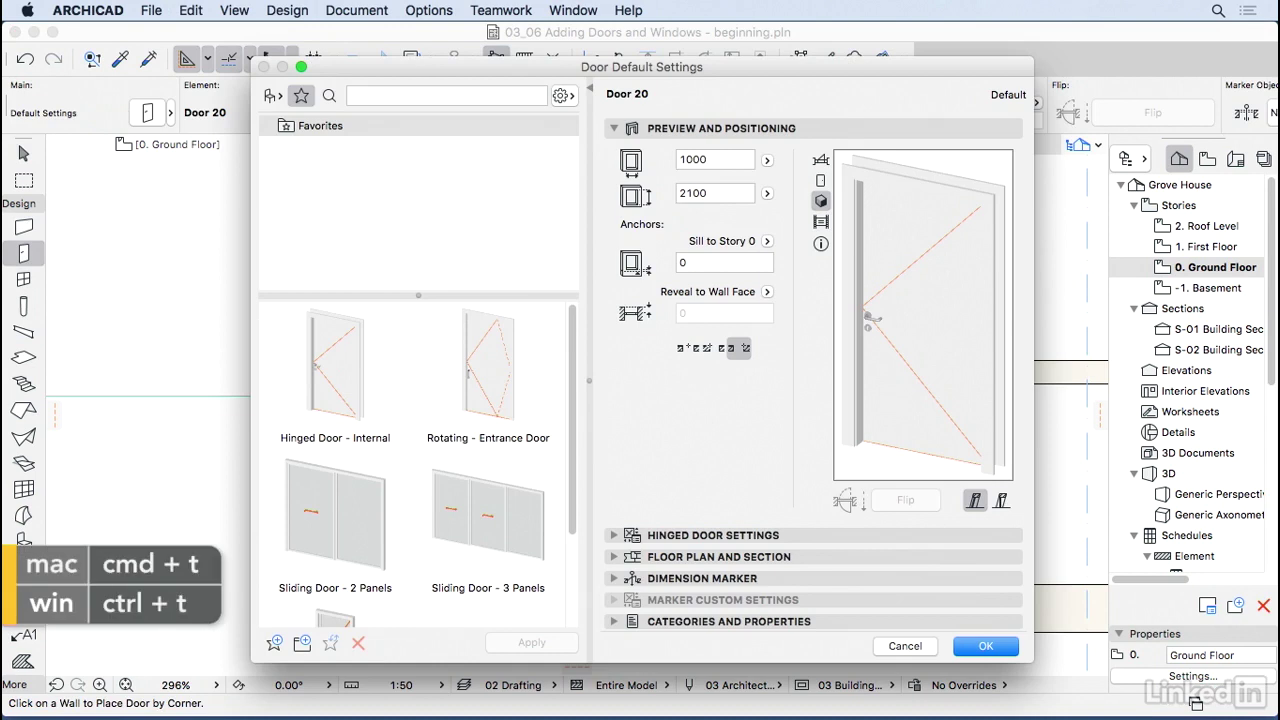
pyautogui.write('70')
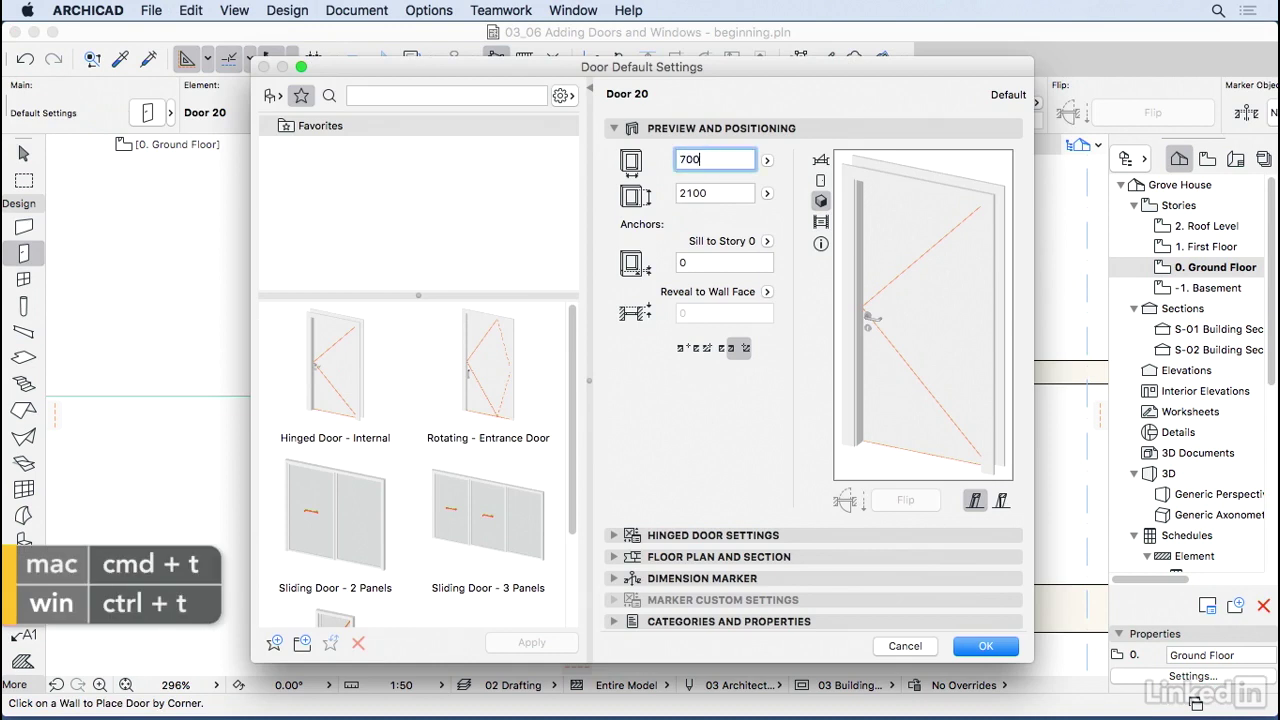
pyautogui.write('0')
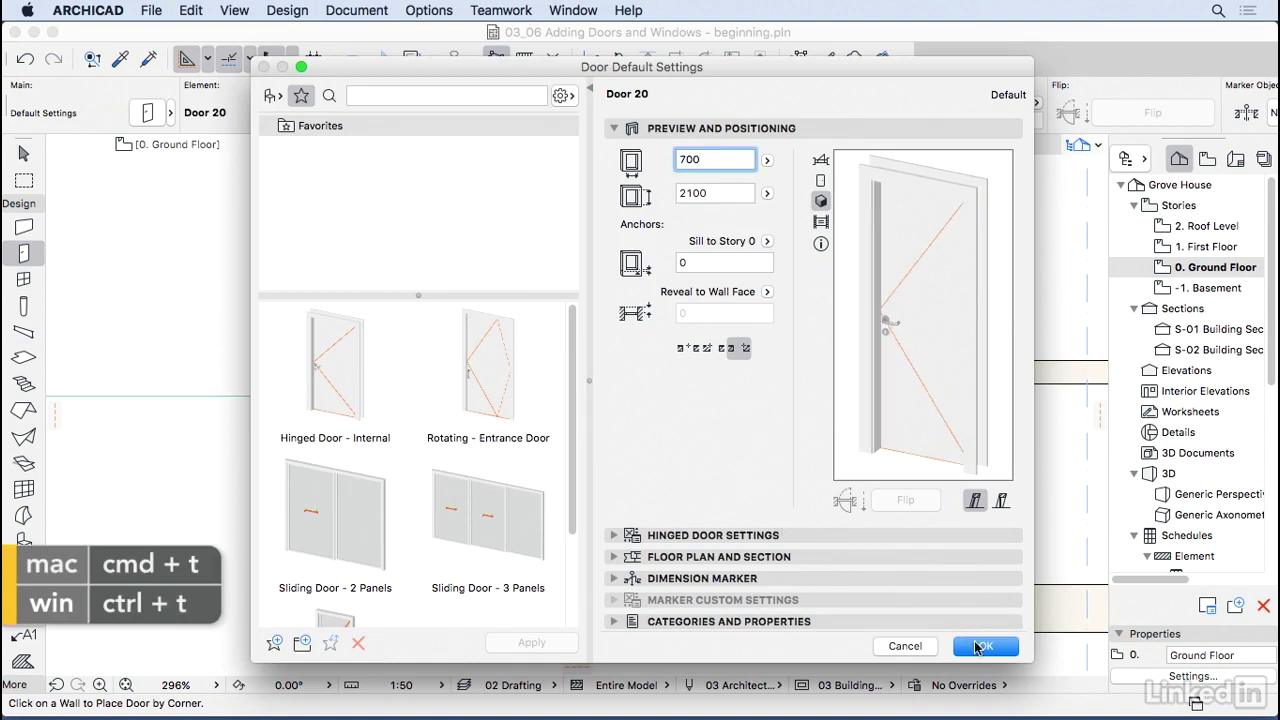
pyautogui.click(985, 646)
# Place the 700 mm door at the upper end of the middle small room's right wall, hinged at that end and swinging left
pyautogui.scroll(-2, 605, 352)
pyautogui.moveTo(797, 391); pyautogui.dragTo(452, 398, button='middle')
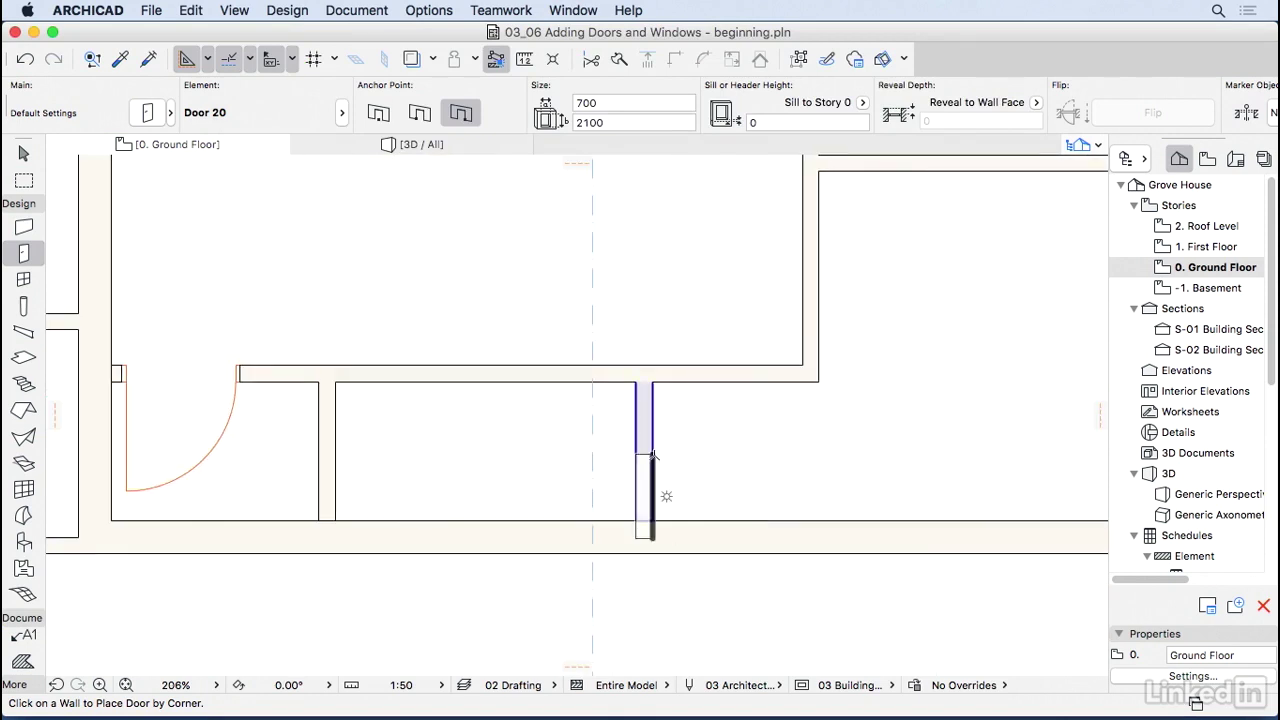
pyautogui.scroll(3, 656, 458)
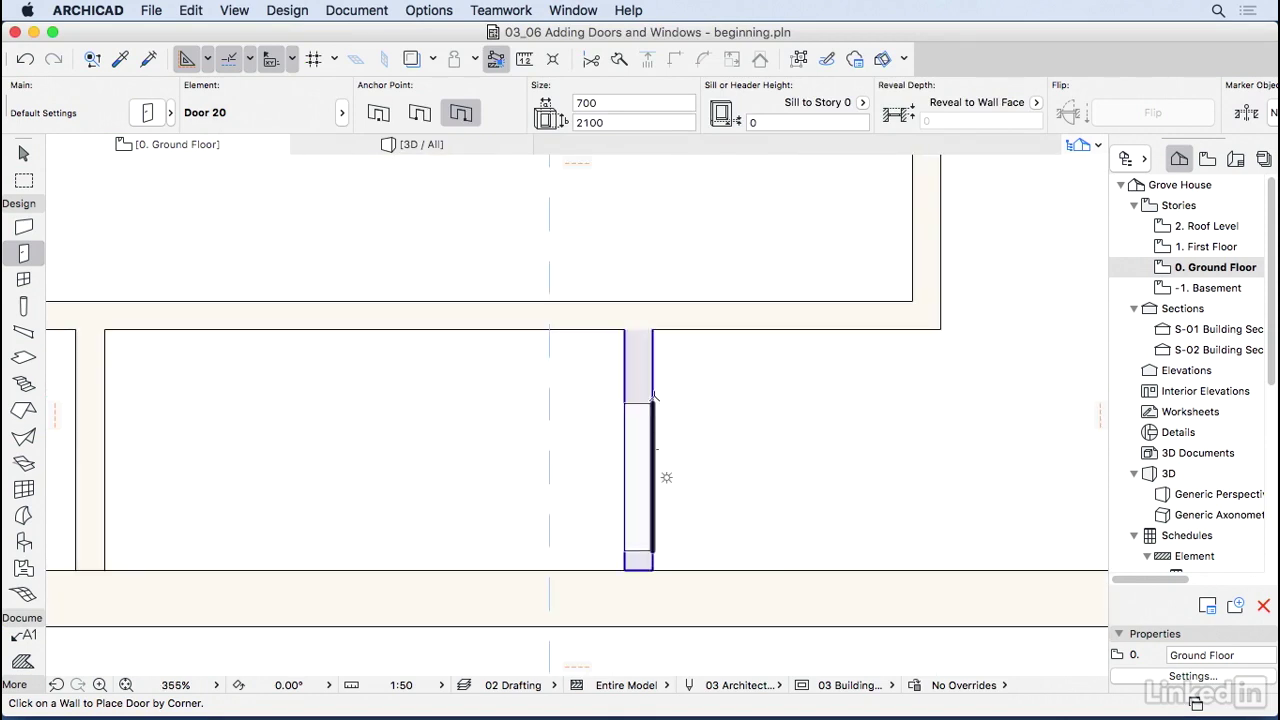
pyautogui.click(652, 329)
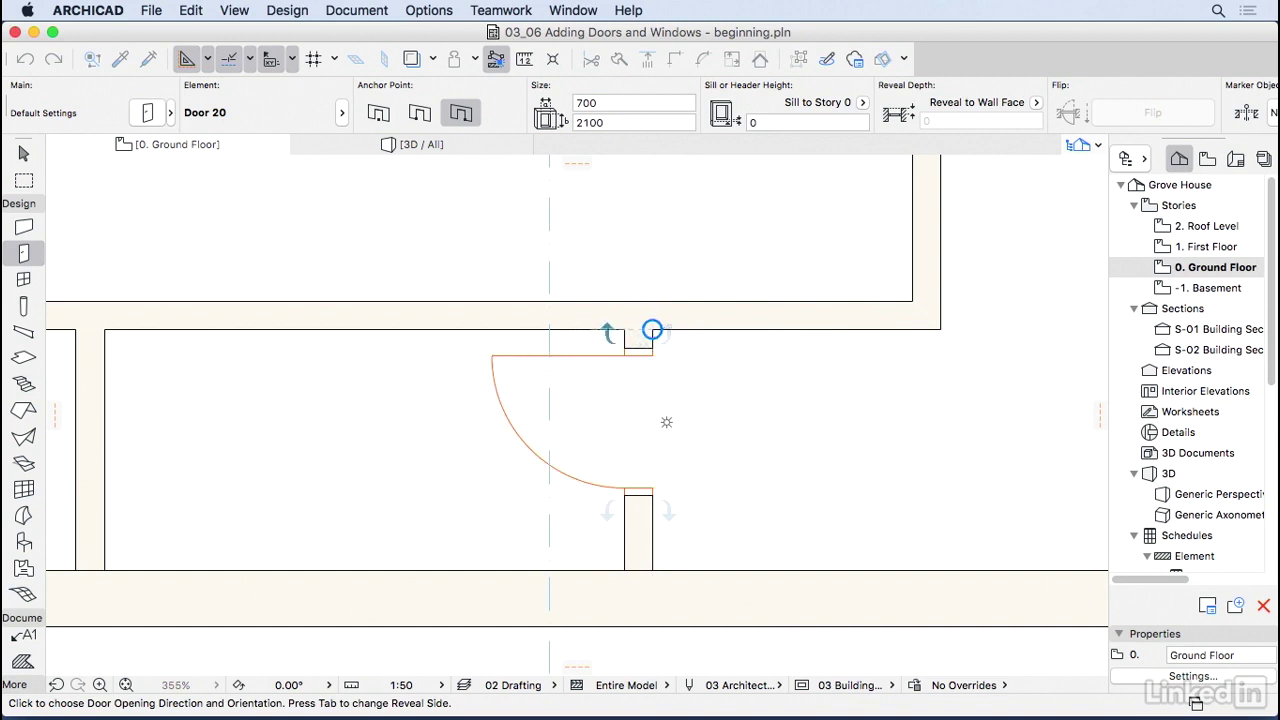
pyautogui.click(606, 334)
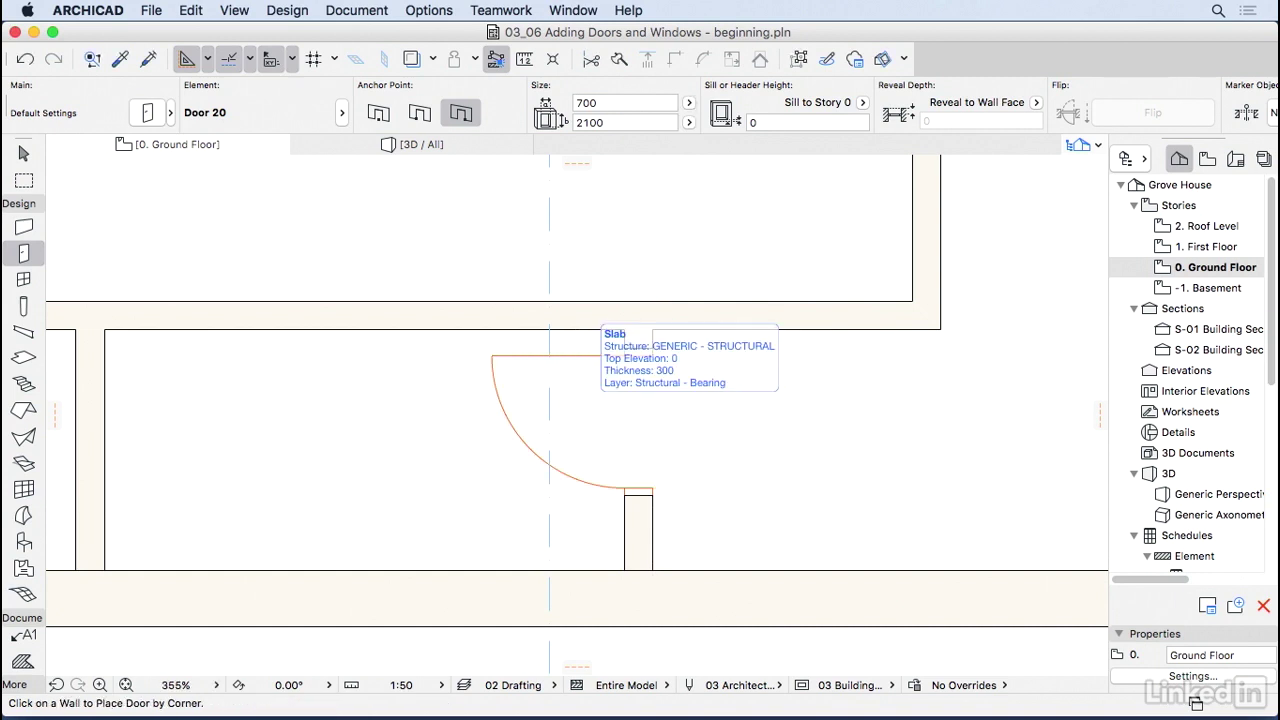
# Load the Sliding Door - 3 Panels favorite into the Door tool for the large room in the house's upper part
pyautogui.scroll(-6, 581, 408)
pyautogui.moveTo(585, 205); pyautogui.dragTo(526, 654, button='middle')
pyautogui.moveTo(711, 300); pyautogui.dragTo(692, 532, button='middle')
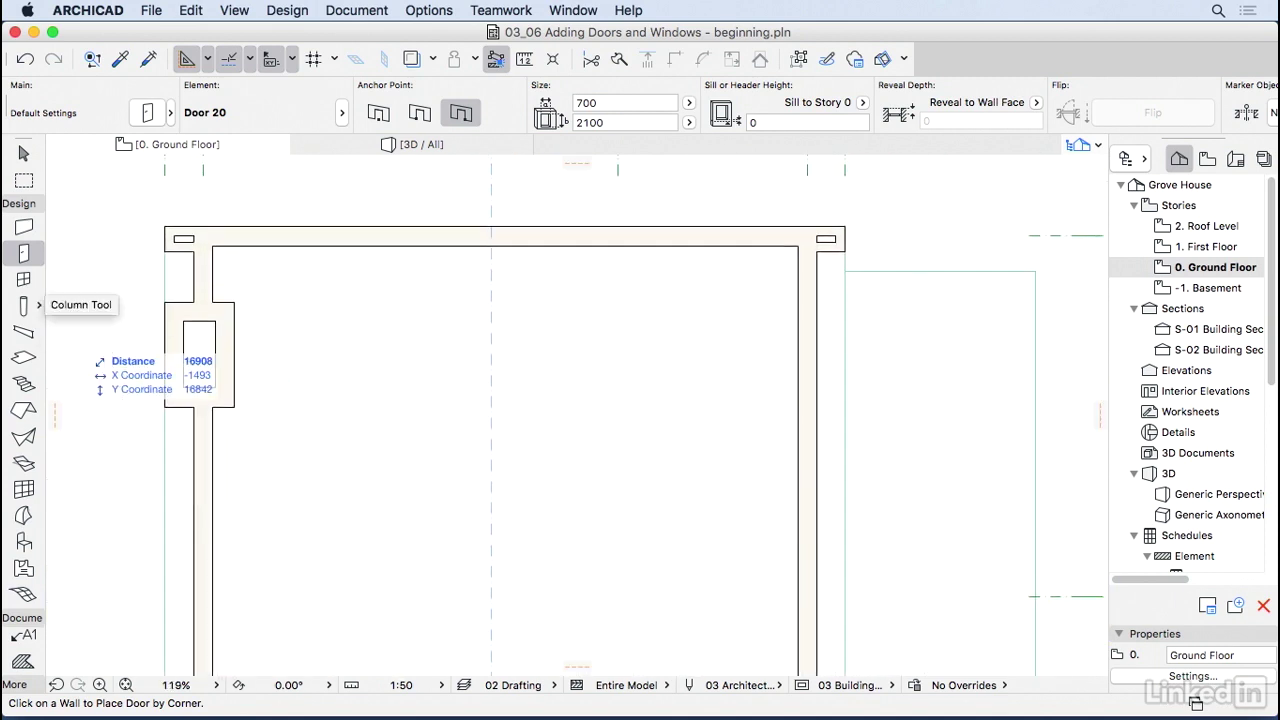
pyautogui.click(39, 252)
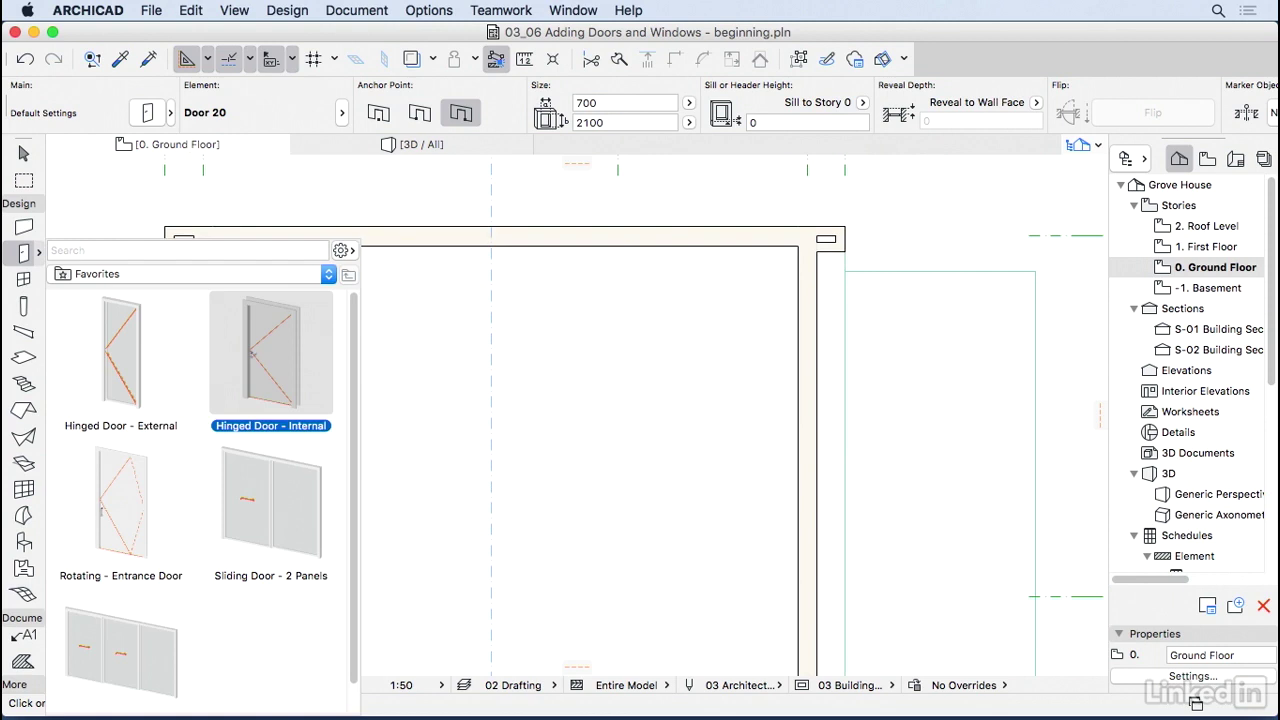
pyautogui.click(120, 650)
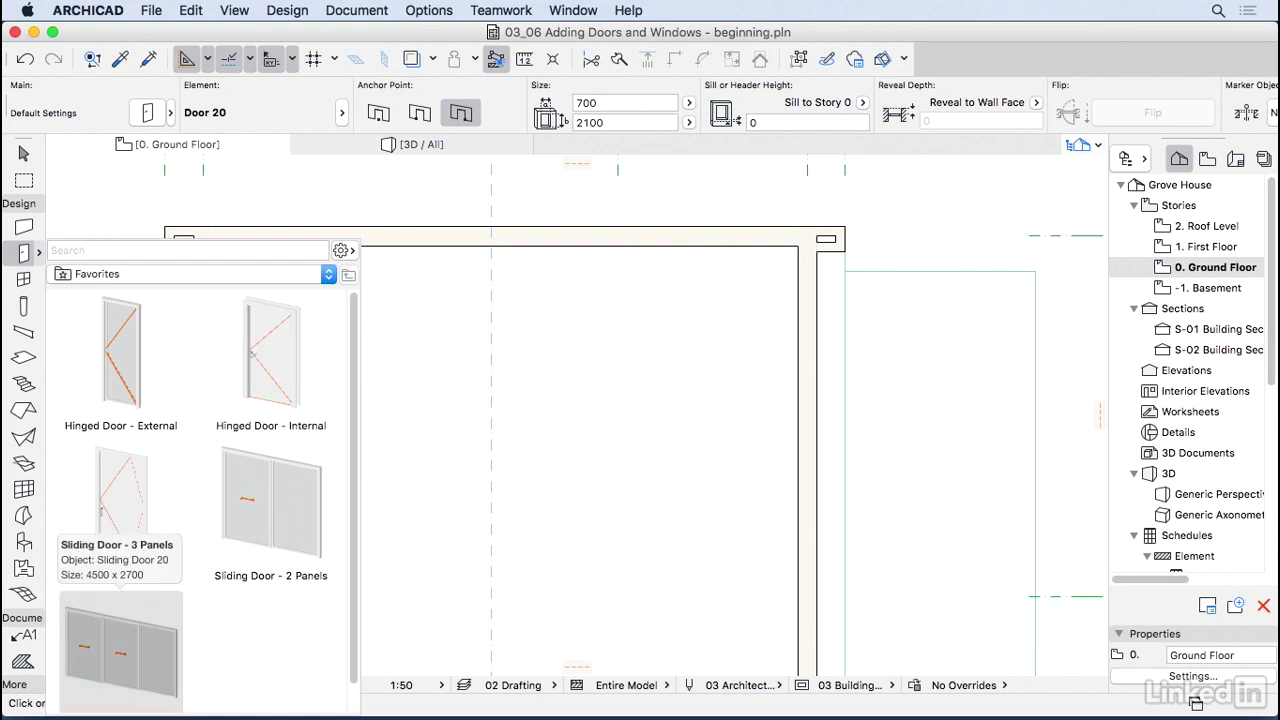
pyautogui.doubleClick(120, 650)
# Inspect the sliding door's default settings and the Sliding Doors 20 library folder, keeping the settings as they are
pyautogui.press('super+t')
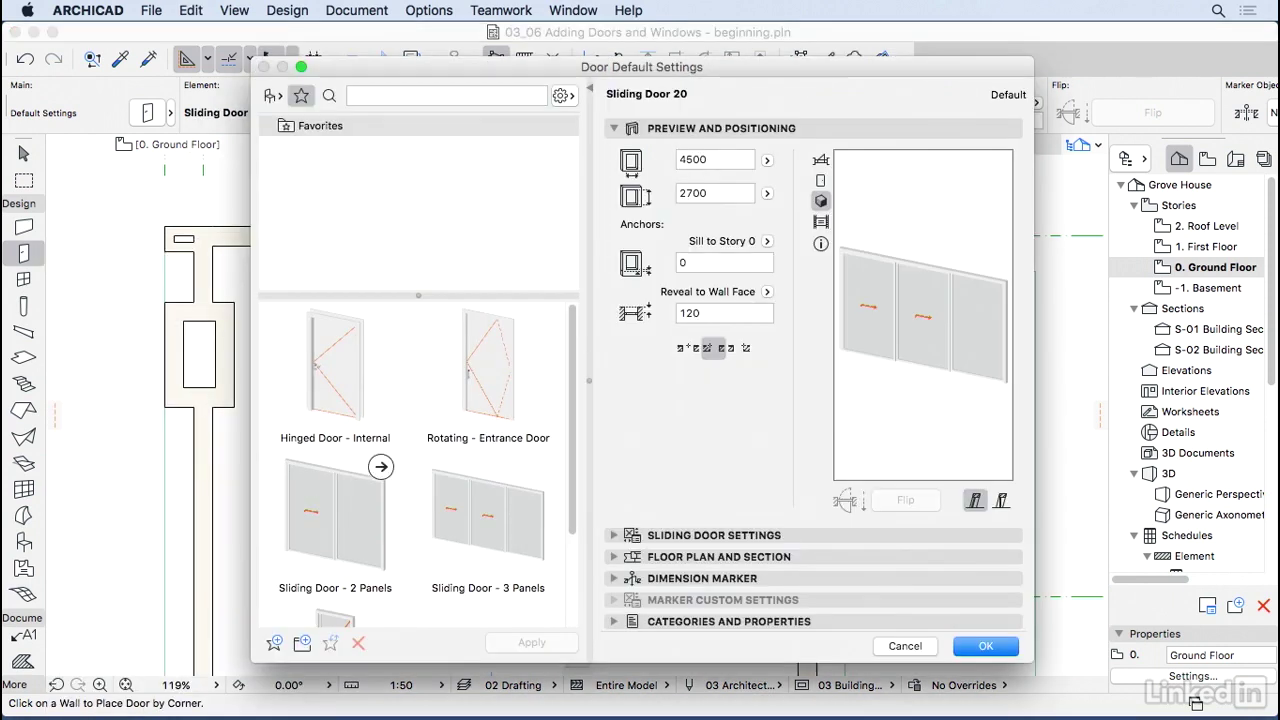
pyautogui.click(273, 96)
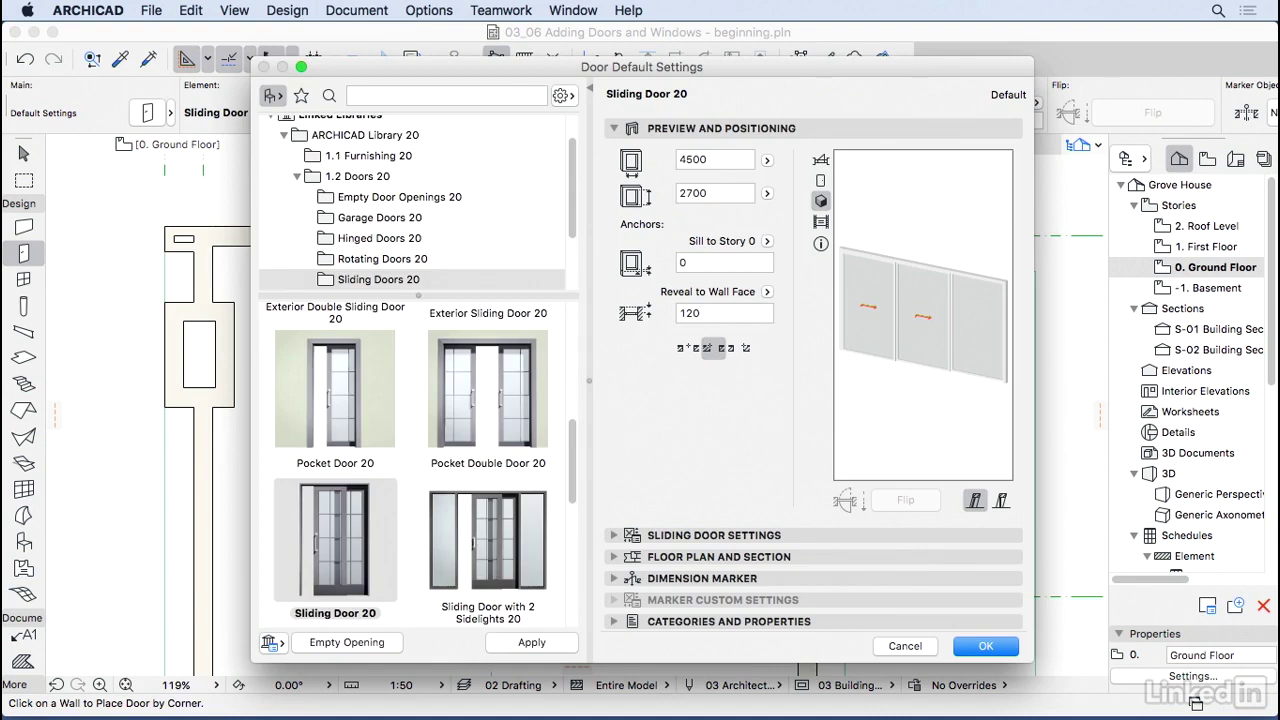
pyautogui.click(985, 646)
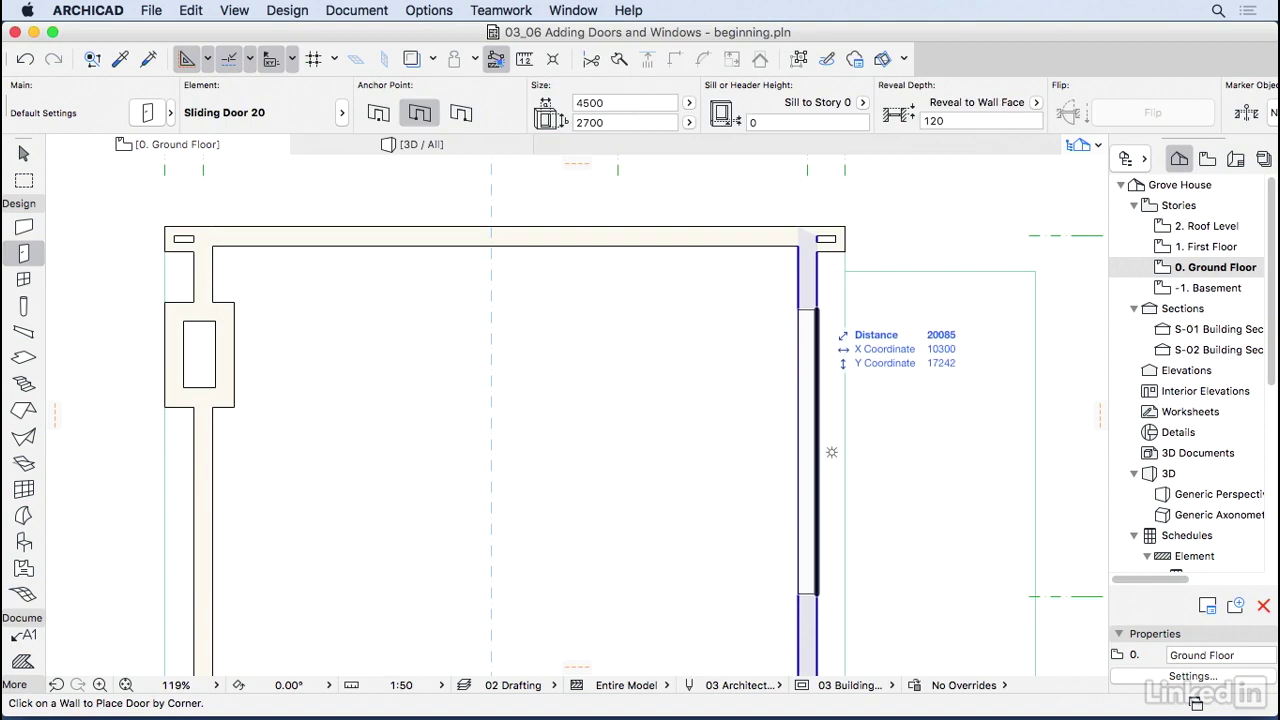
# Place the three-panel sliding door in the large room's right wall near the upper corner, with its track side toward the interior
pyautogui.click(831, 395)
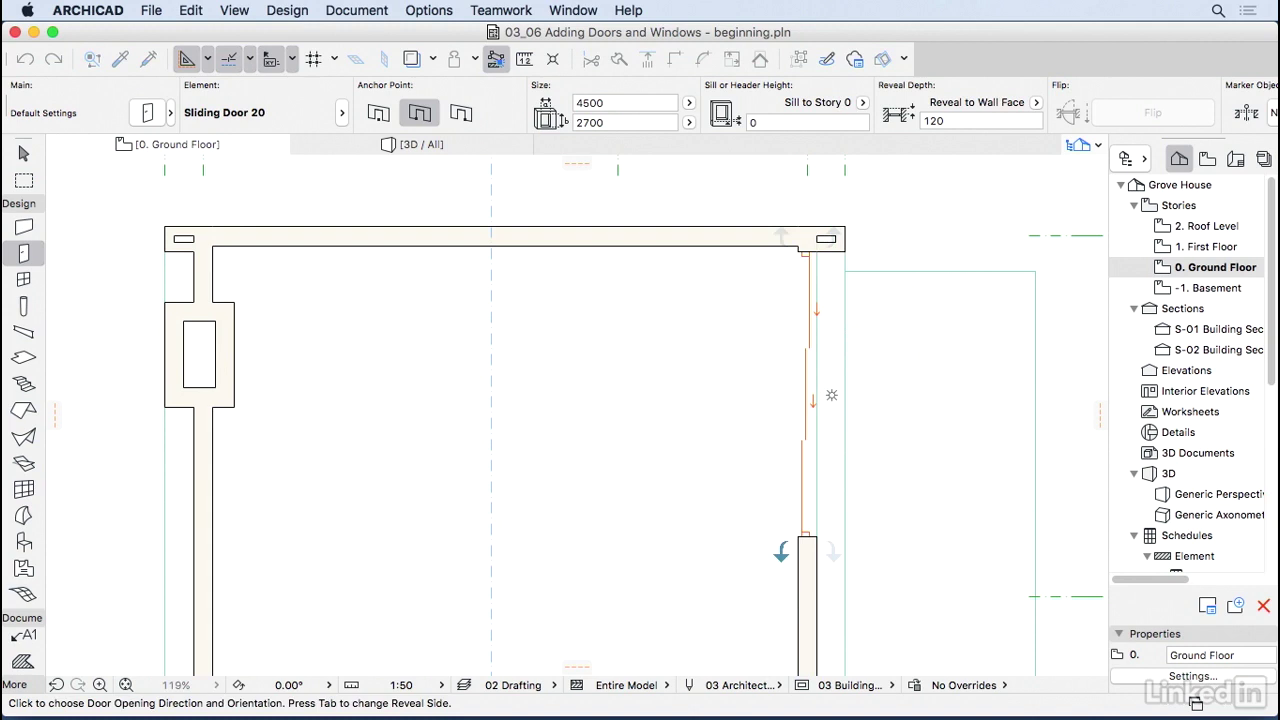
pyautogui.click(831, 395)
pyautogui.press('Escape')
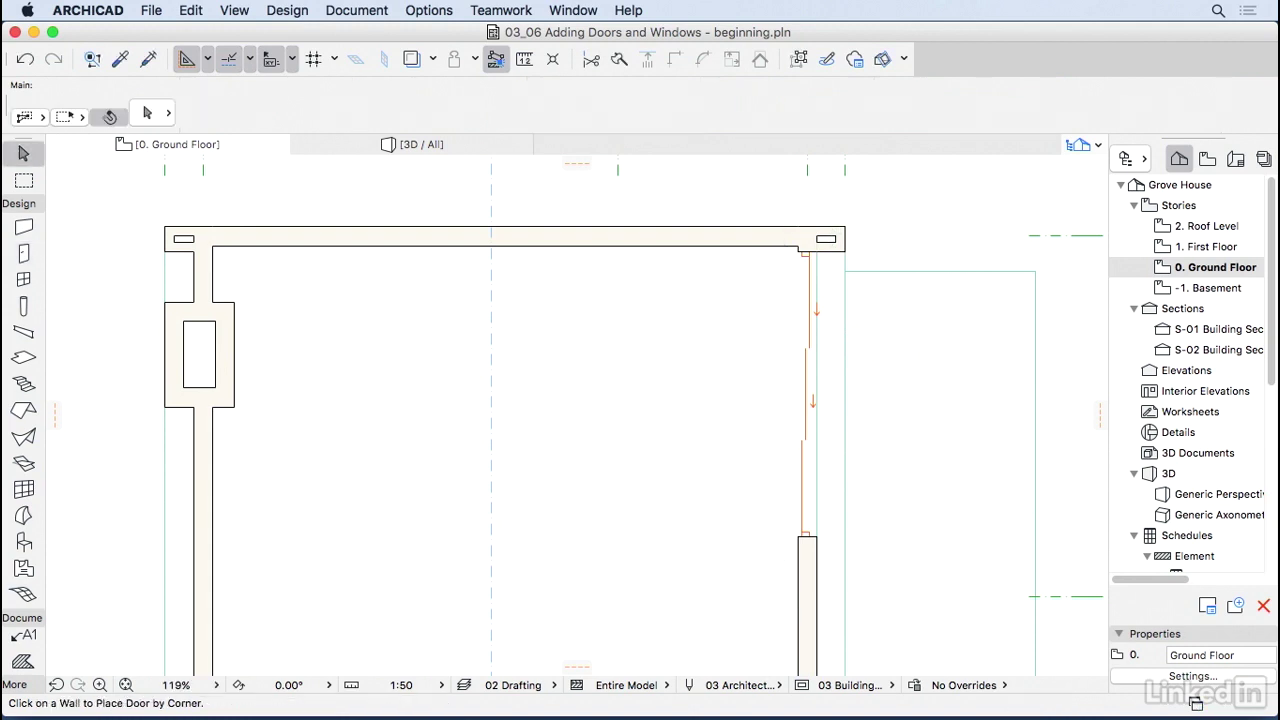
# Move the sliding door 100 mm down along the right wall and deselect it
pyautogui.click(808, 395)
pyautogui.press('super+d')
pyautogui.click(722, 459)
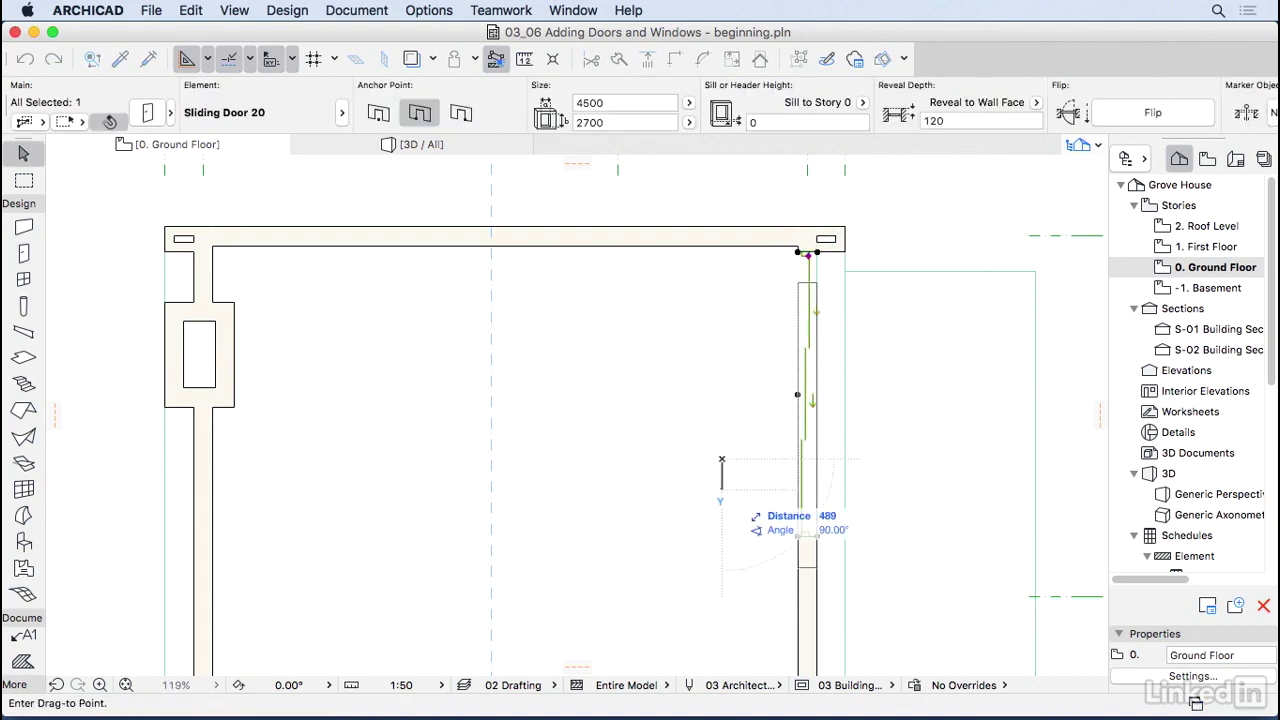
pyautogui.write('100')
pyautogui.press('Return')
pyautogui.press('Escape')
pyautogui.scroll(-4, 720, 489)
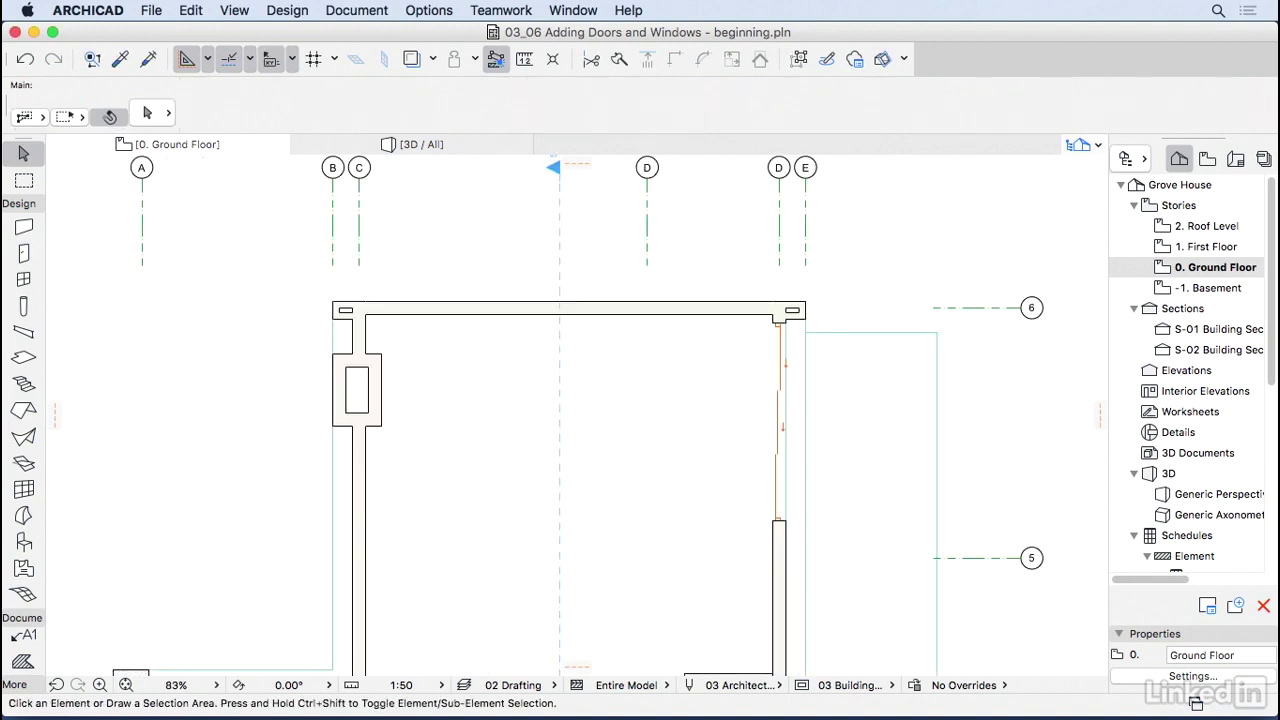
pyautogui.moveTo(720, 489); pyautogui.dragTo(775, 320, button='middle')
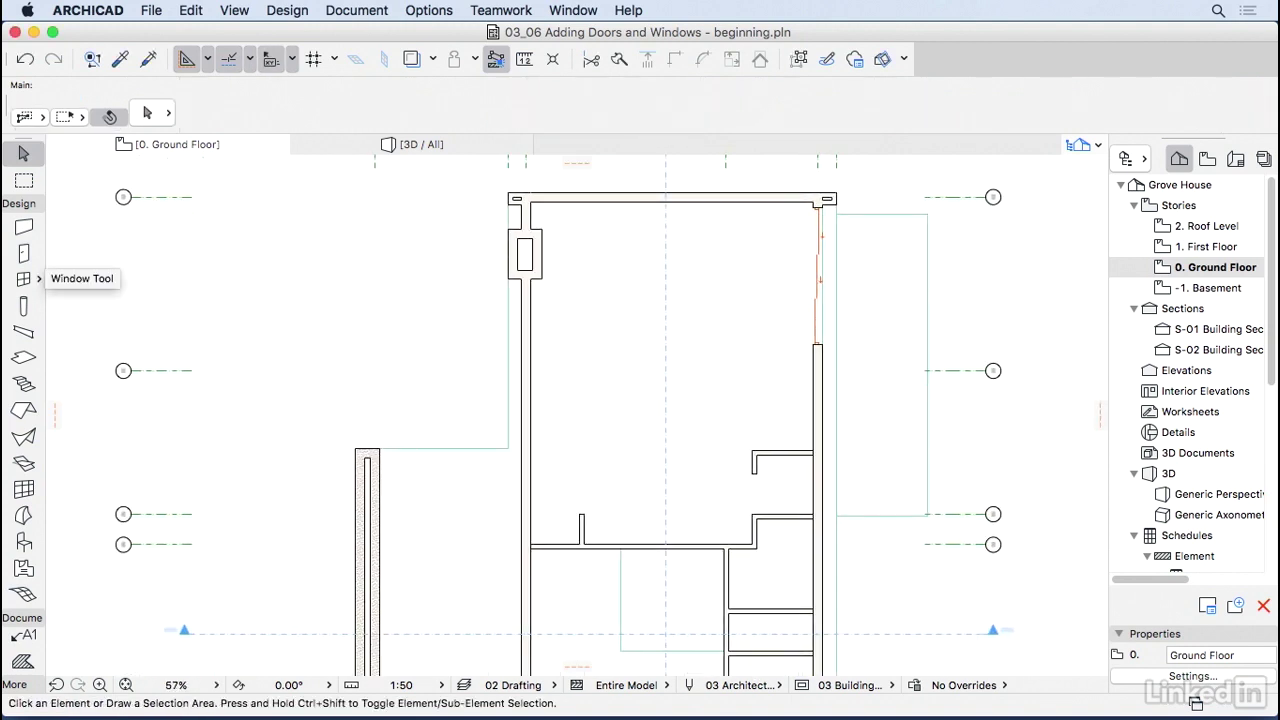
# Load the Sliding Window - 2.7m height favorite into the Window tool for the large room
pyautogui.click(39, 279)
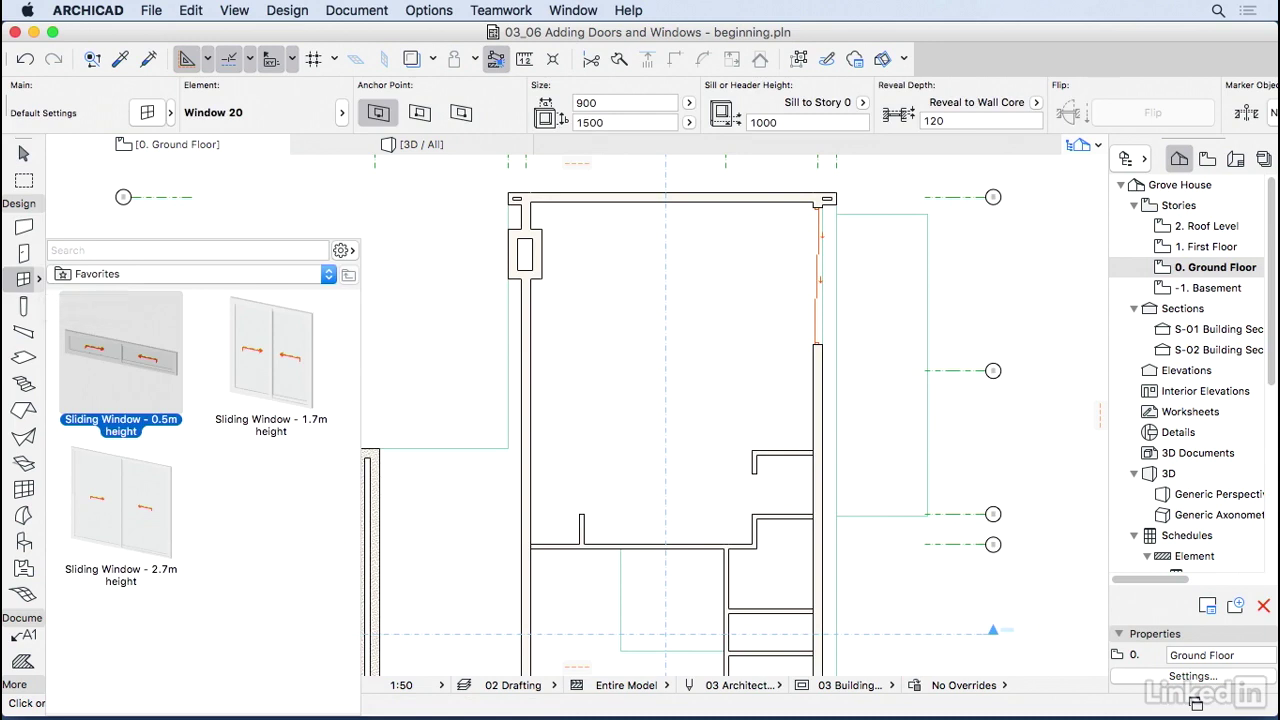
pyautogui.click(121, 505)
pyautogui.doubleClick(121, 505)
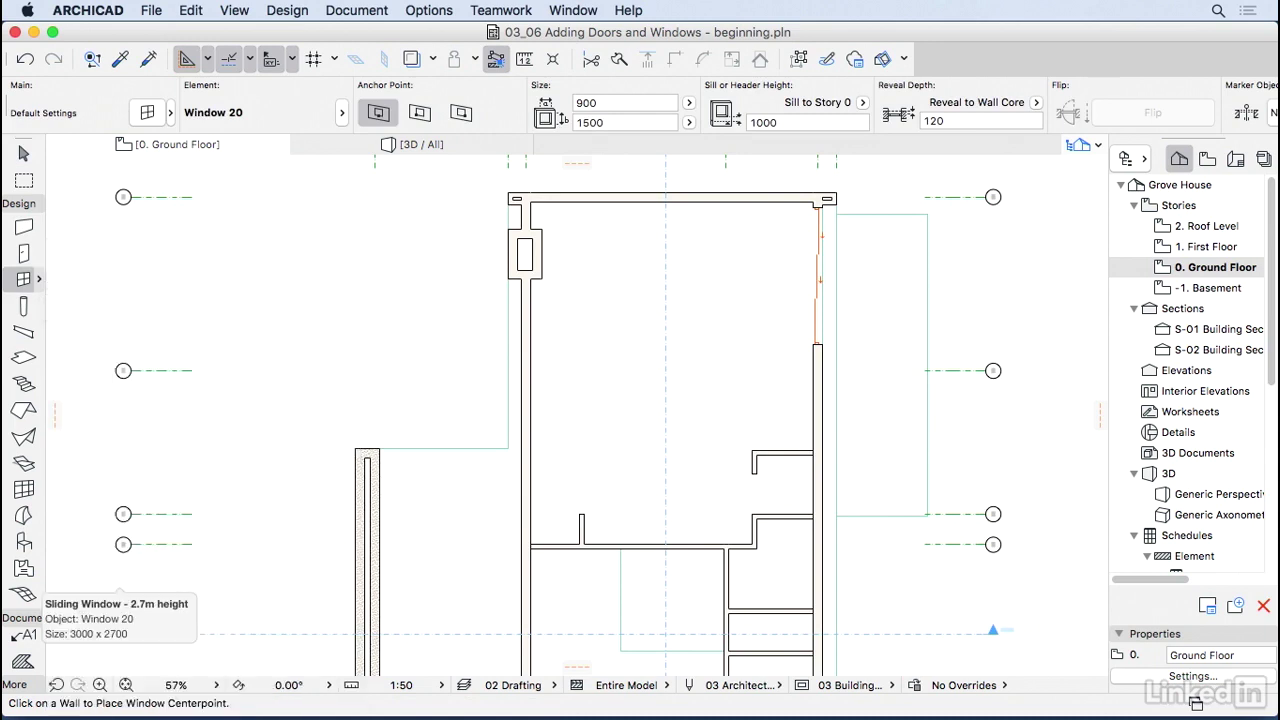
# Place the 2.7 m high sliding window in the large room's upper wall, 100 mm from the right corner pier, with its outer side facing outdoors
pyautogui.scroll(3, 806, 195)
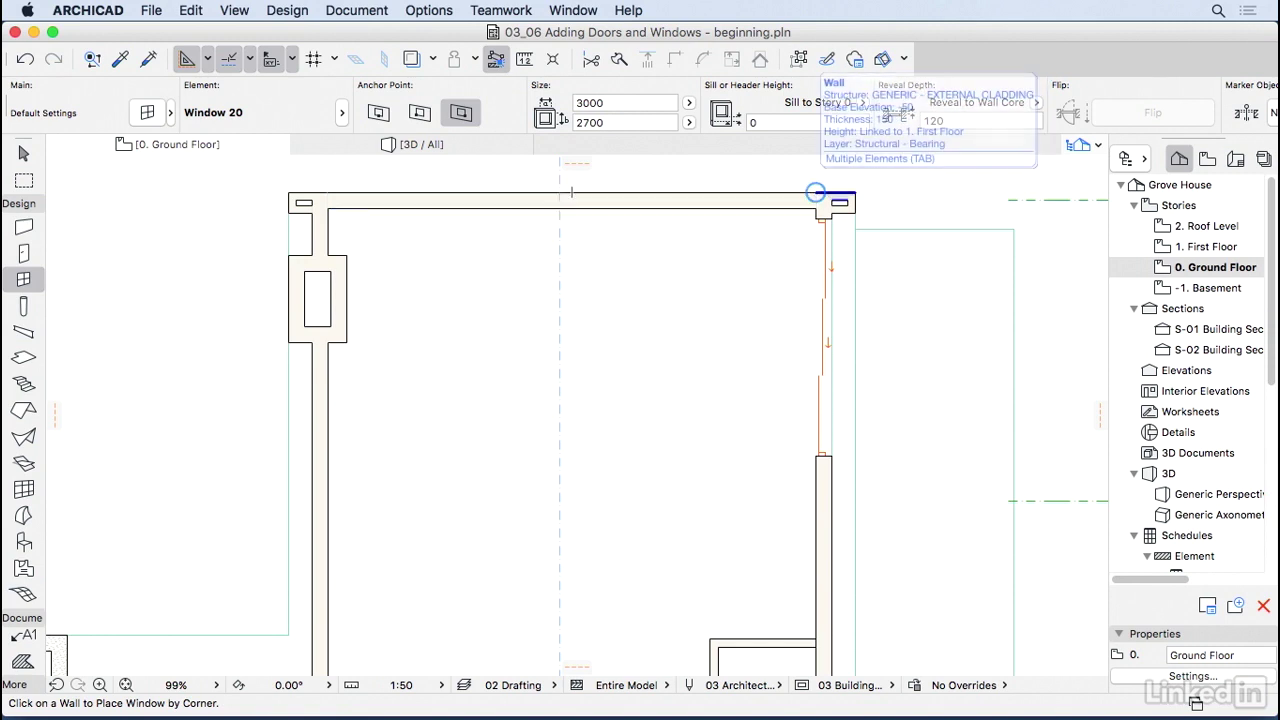
pyautogui.scroll(3, 815, 190)
pyautogui.moveTo(834, 196); pyautogui.dragTo(834, 332, button='middle')
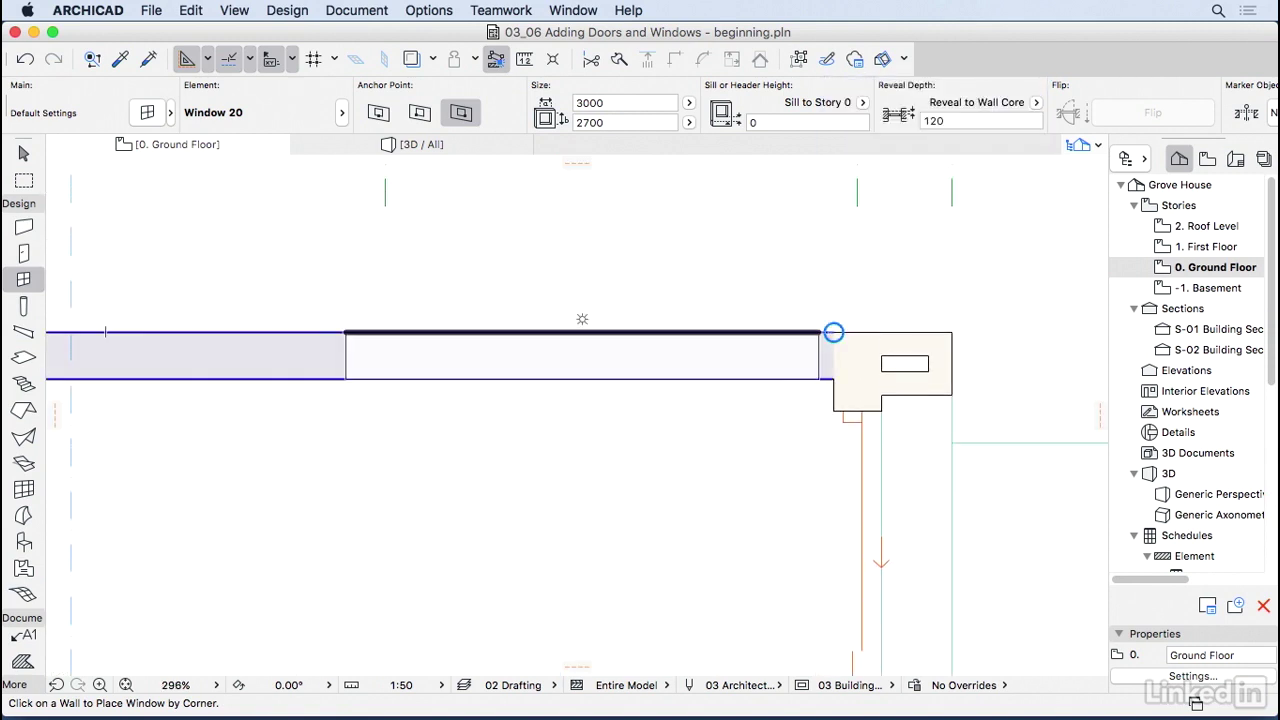
pyautogui.write('100')
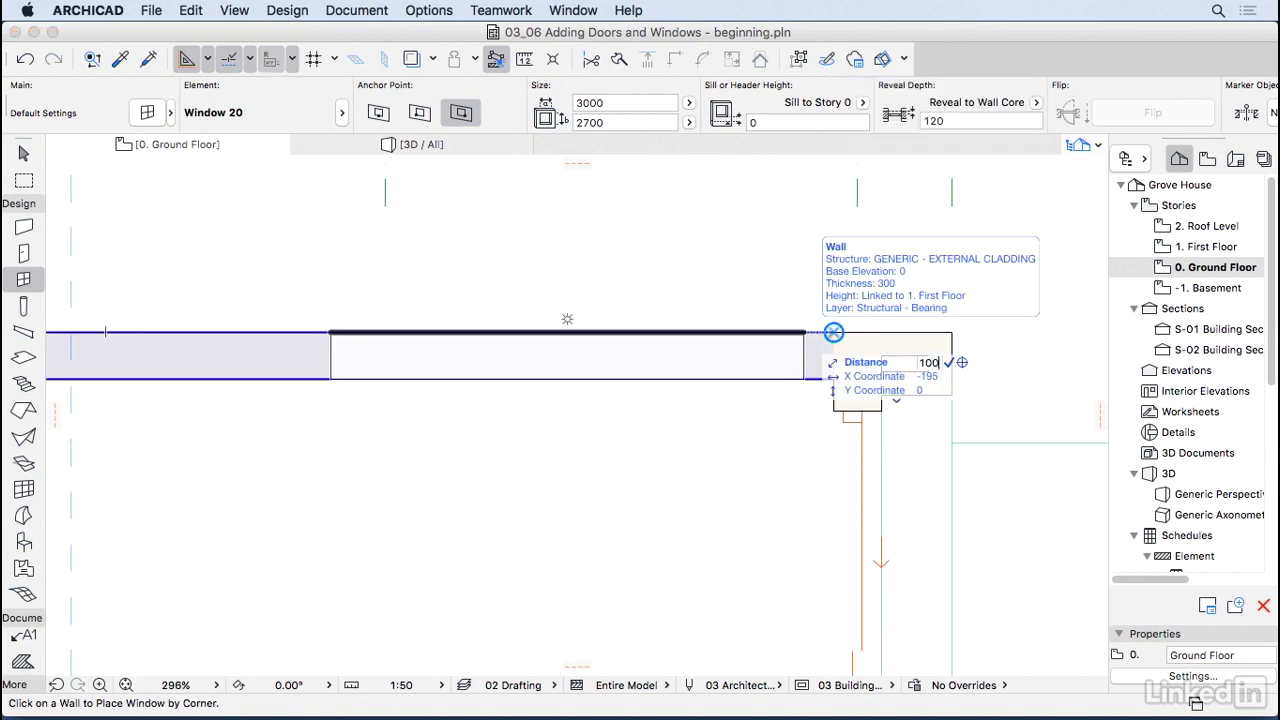
pyautogui.press('Return')
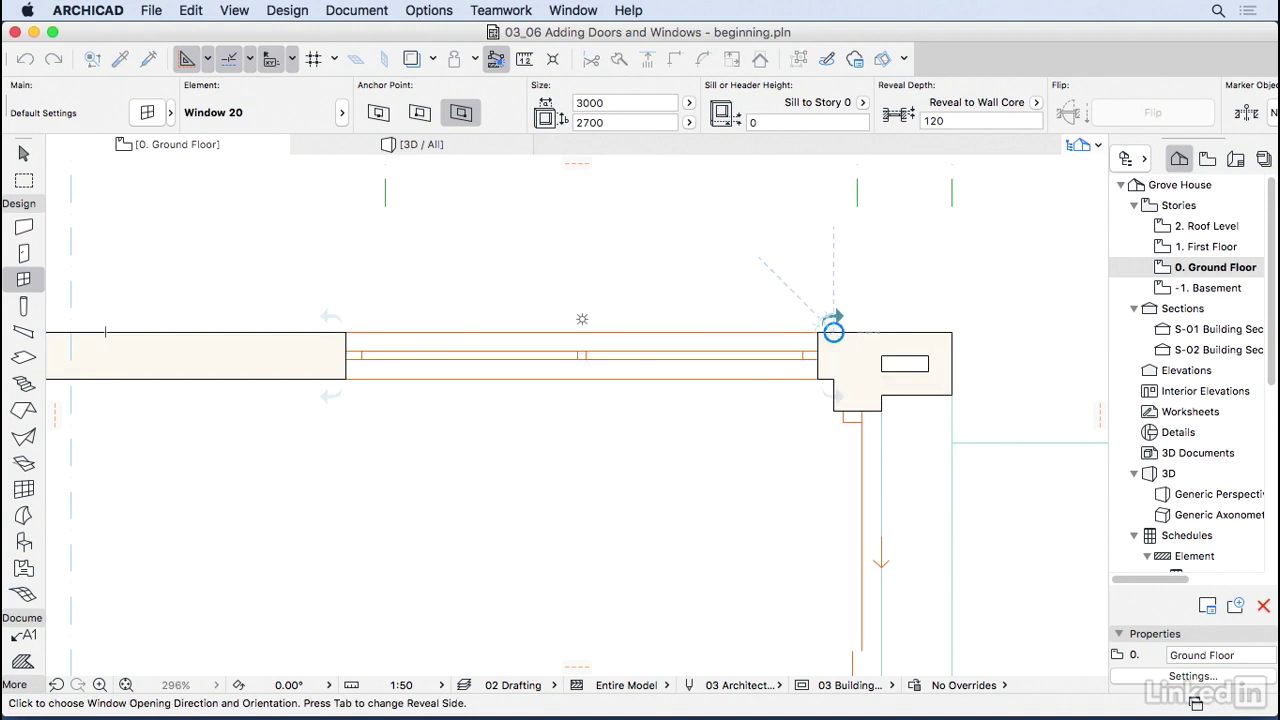
pyautogui.click(834, 332)
pyautogui.scroll(-5, 717, 398)
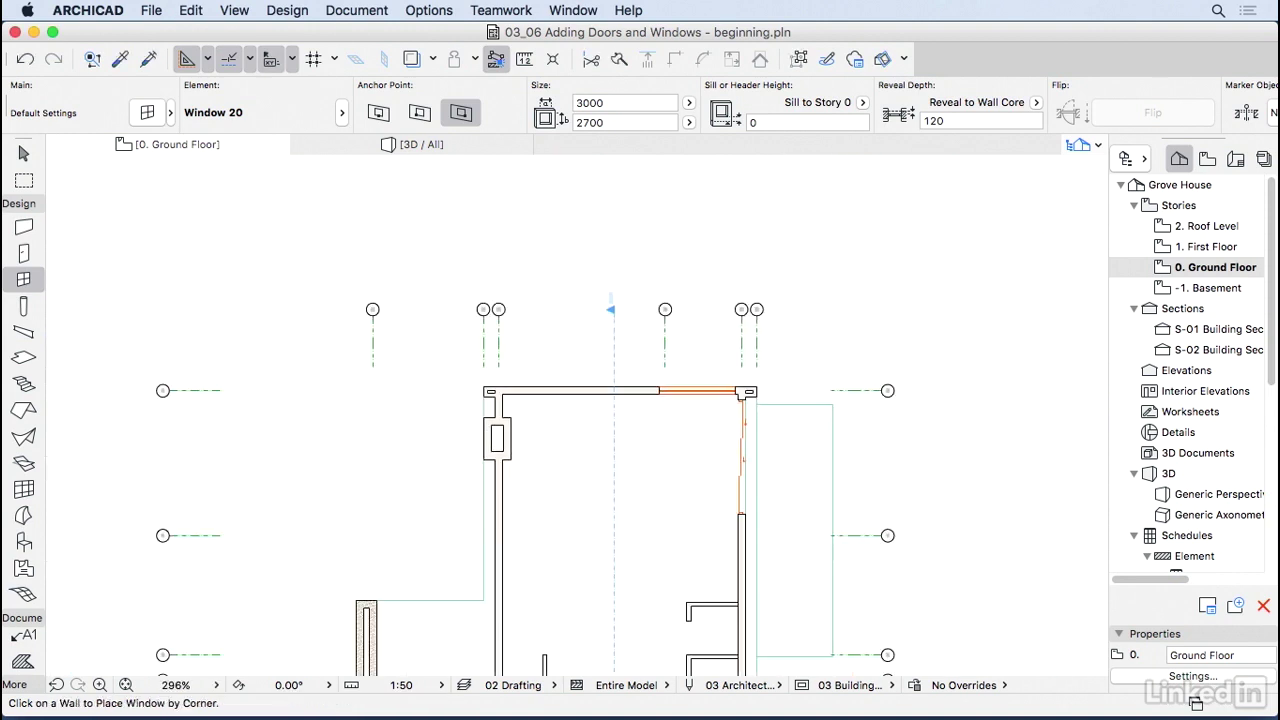
pyautogui.press('Escape')
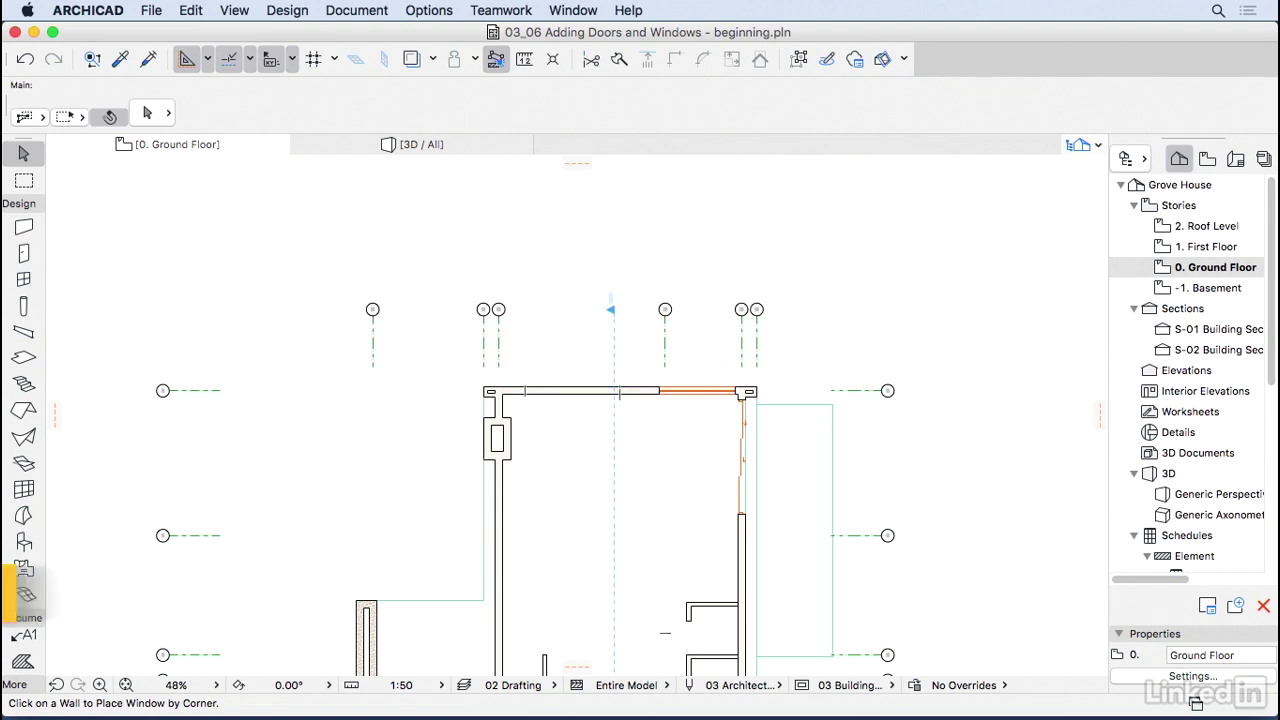
# Show the house in 3D from the deck side and load the Sliding Window - 1.7m height favorite
pyautogui.press('F3')
pyautogui.scroll(-4, 577, 415)
pyautogui.keyDown('shift'); pyautogui.moveTo(577, 415); pyautogui.dragTo(285, 435, button='middle'); pyautogui.keyUp('shift')
pyautogui.moveTo(434, 650); pyautogui.dragTo(271, 638)
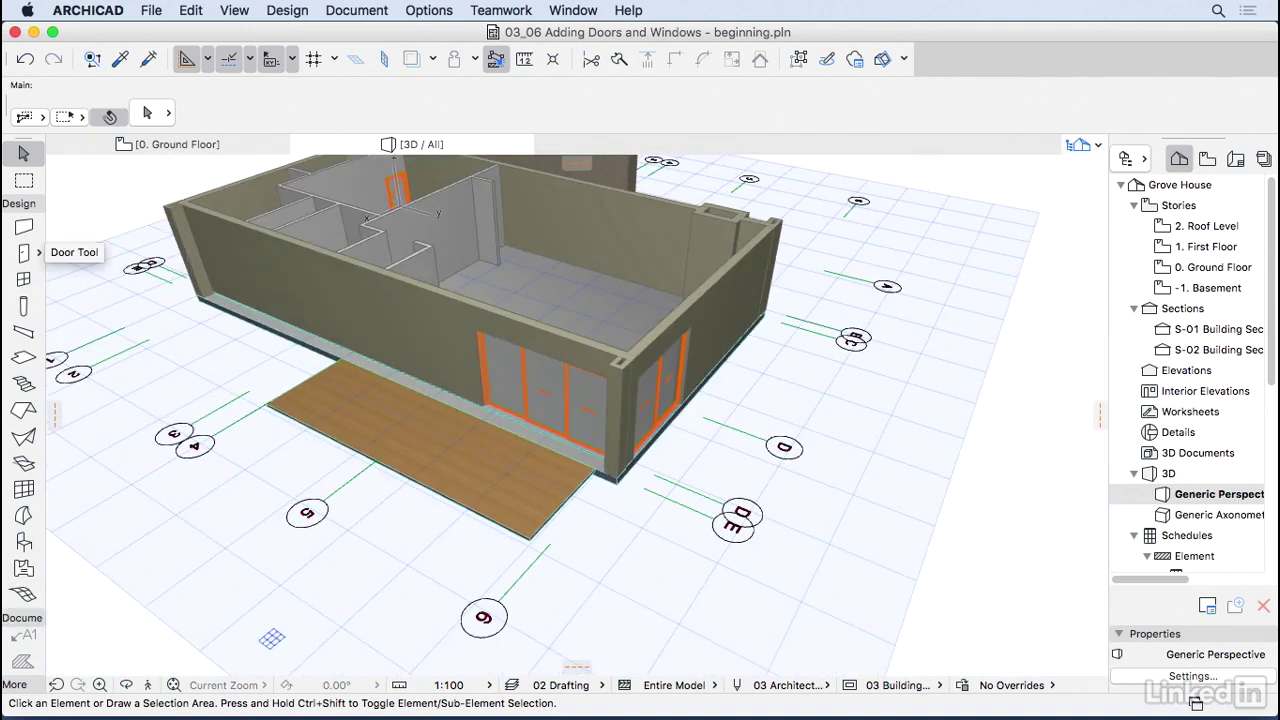
pyautogui.click(30, 279)
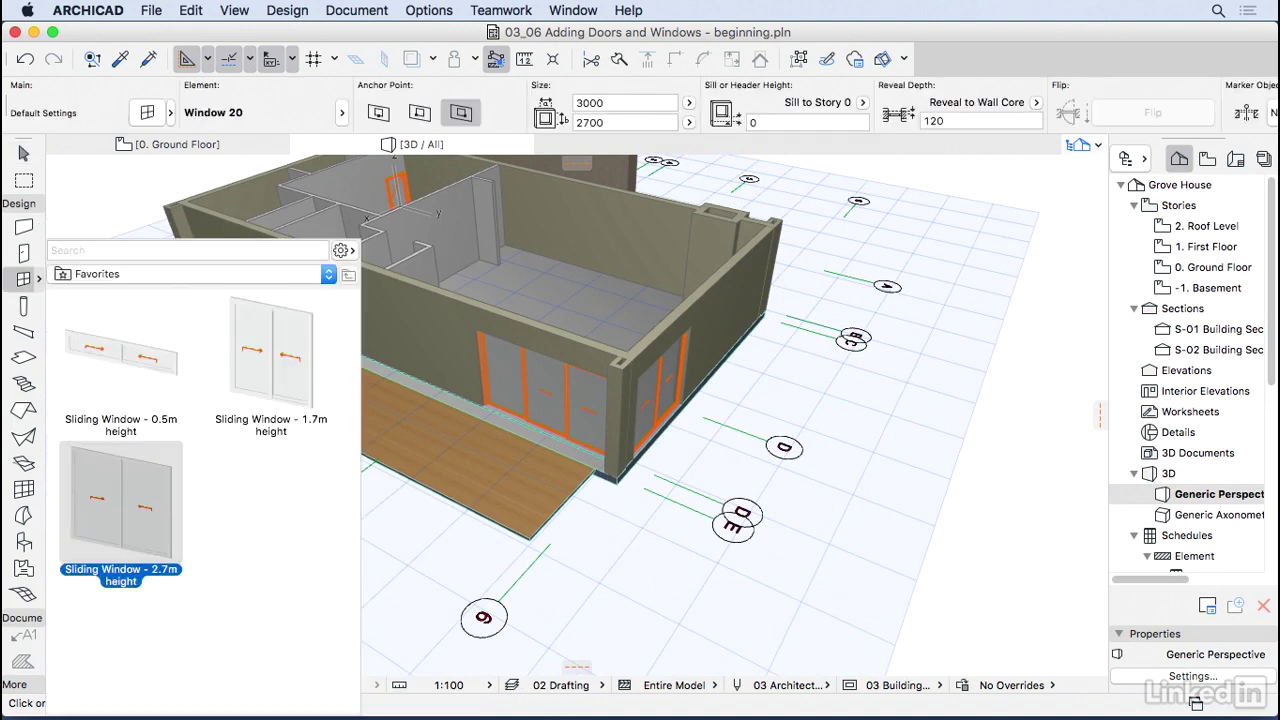
pyautogui.click(271, 360)
pyautogui.doubleClick(271, 360)
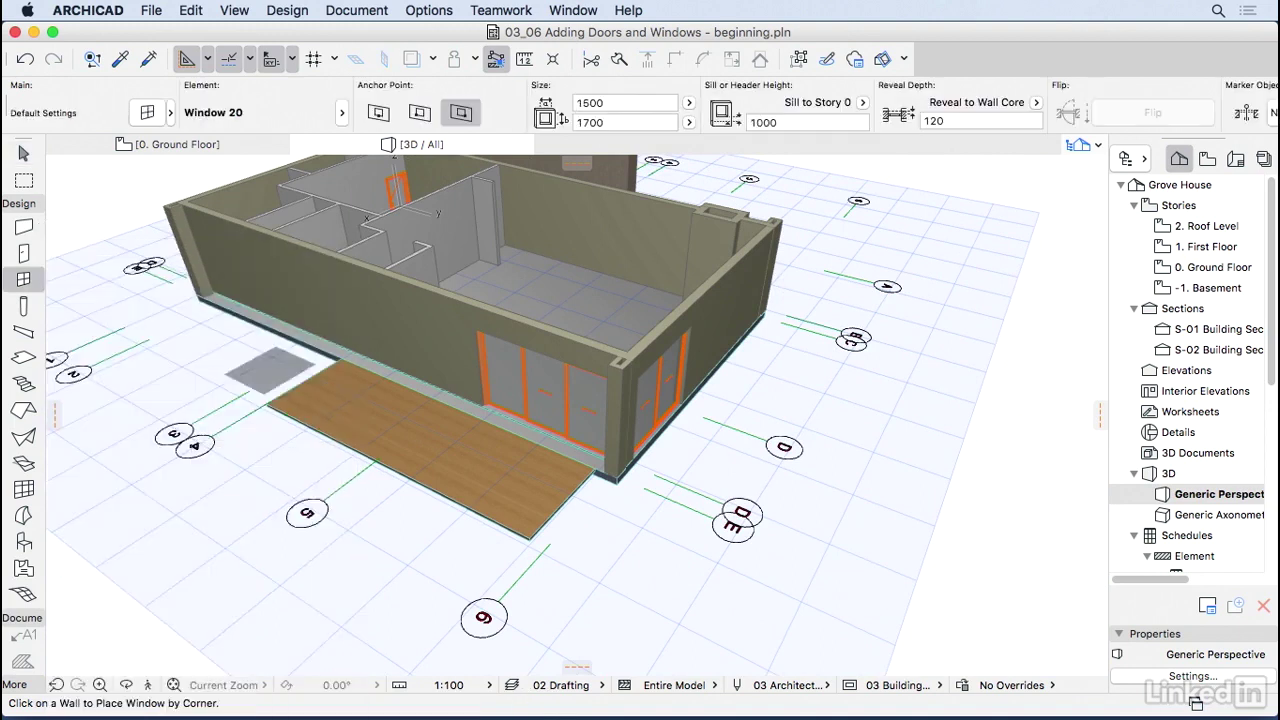
# Place the 1.7 m high sliding window in the long external wall above the deck, beside the three-panel sliding door
pyautogui.moveTo(384, 358); pyautogui.dragTo(583, 442, button='middle')
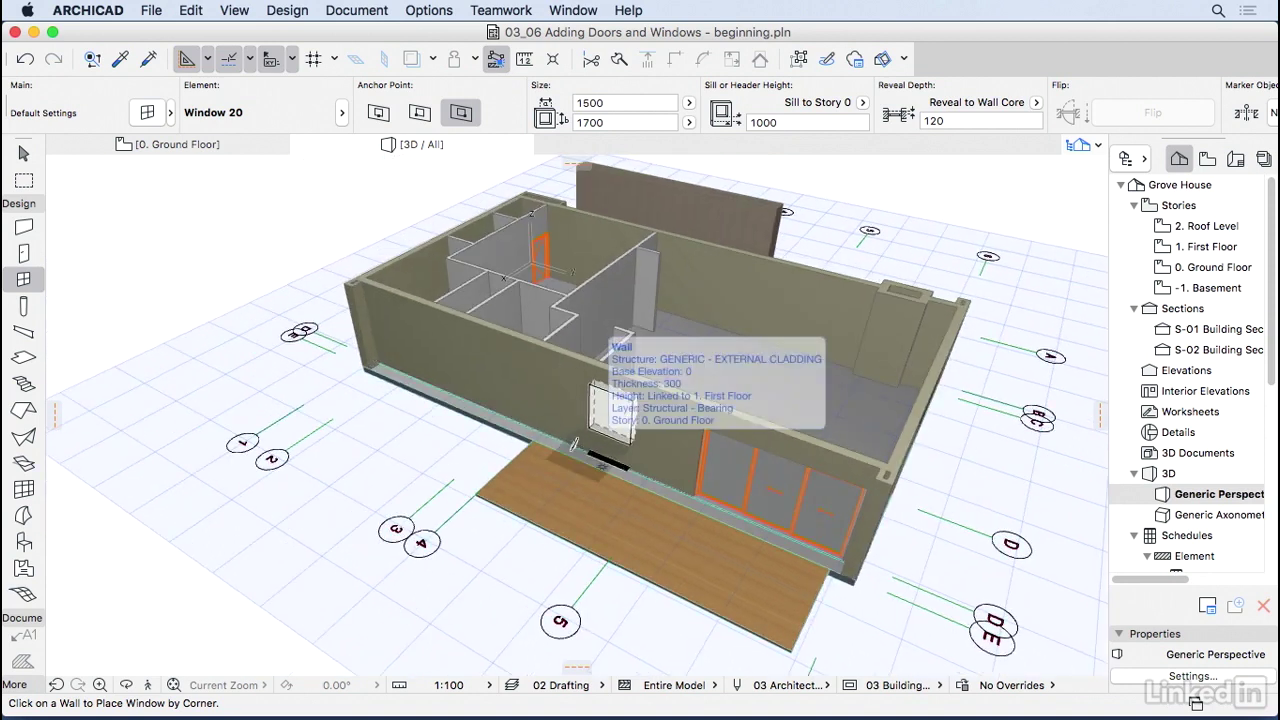
pyautogui.click(575, 444)
pyautogui.click(575, 446)
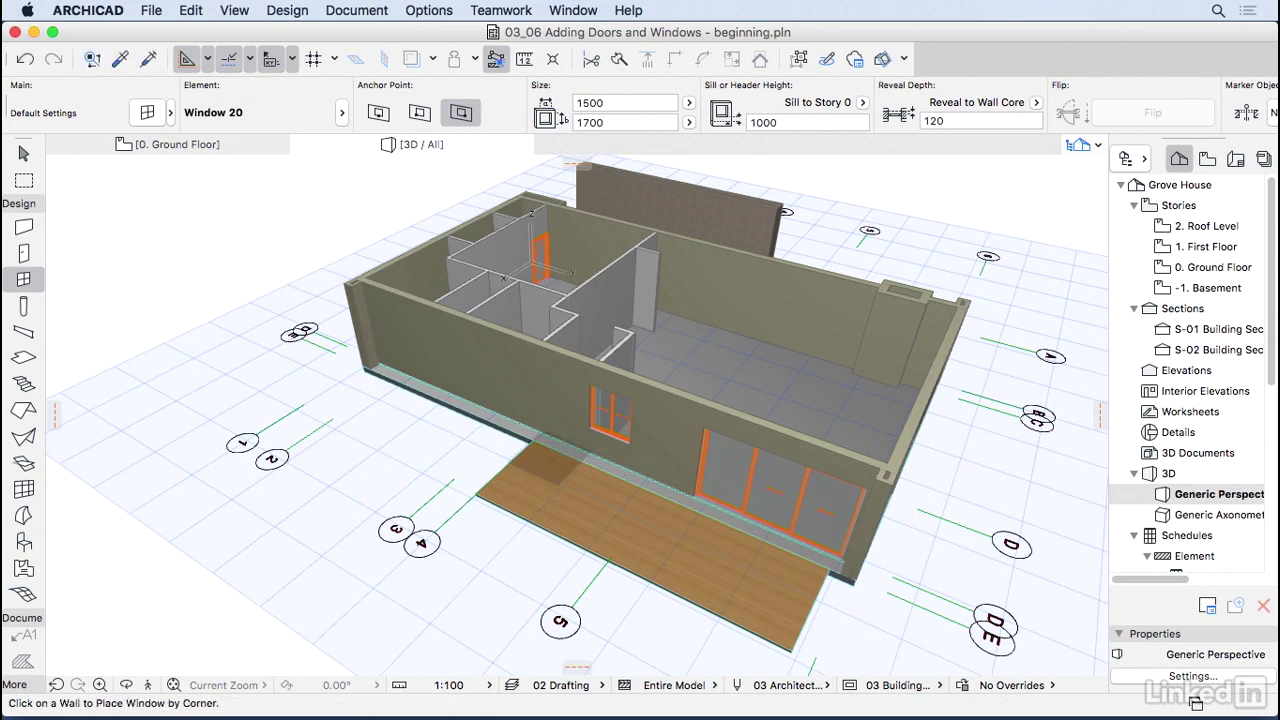
pyautogui.click(23, 153)
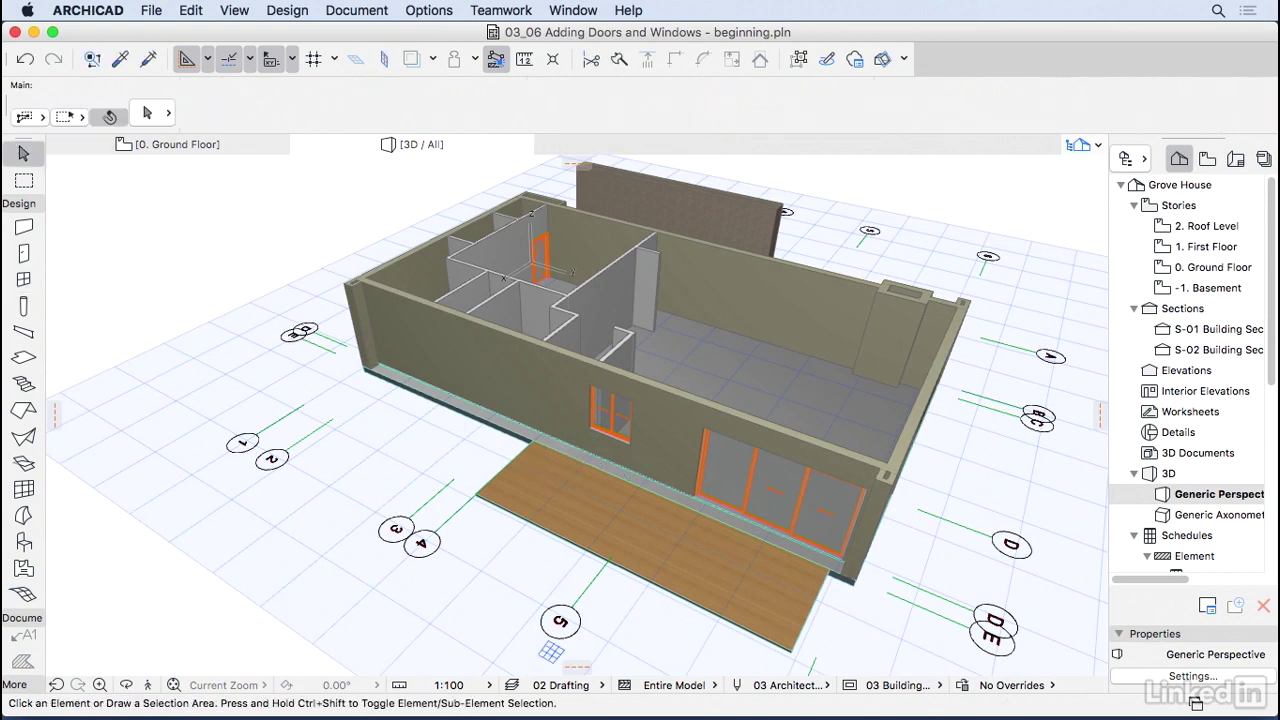
# Move the 1.7 m high window about 2260 mm along the external wall, away from the sliding door
pyautogui.click(610, 428)
pyautogui.scroll(5, 607, 427)
pyautogui.press('super+d')
pyautogui.click(650, 453)
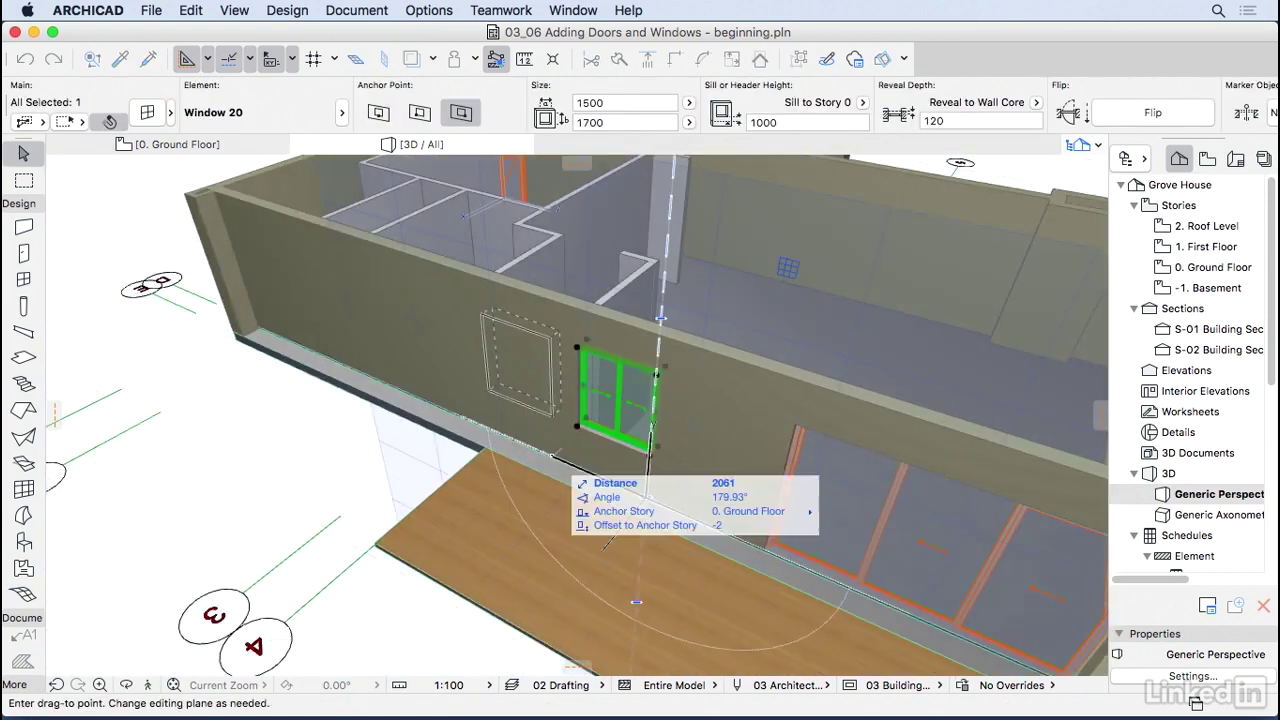
pyautogui.moveTo(553, 456); pyautogui.dragTo(542, 452)
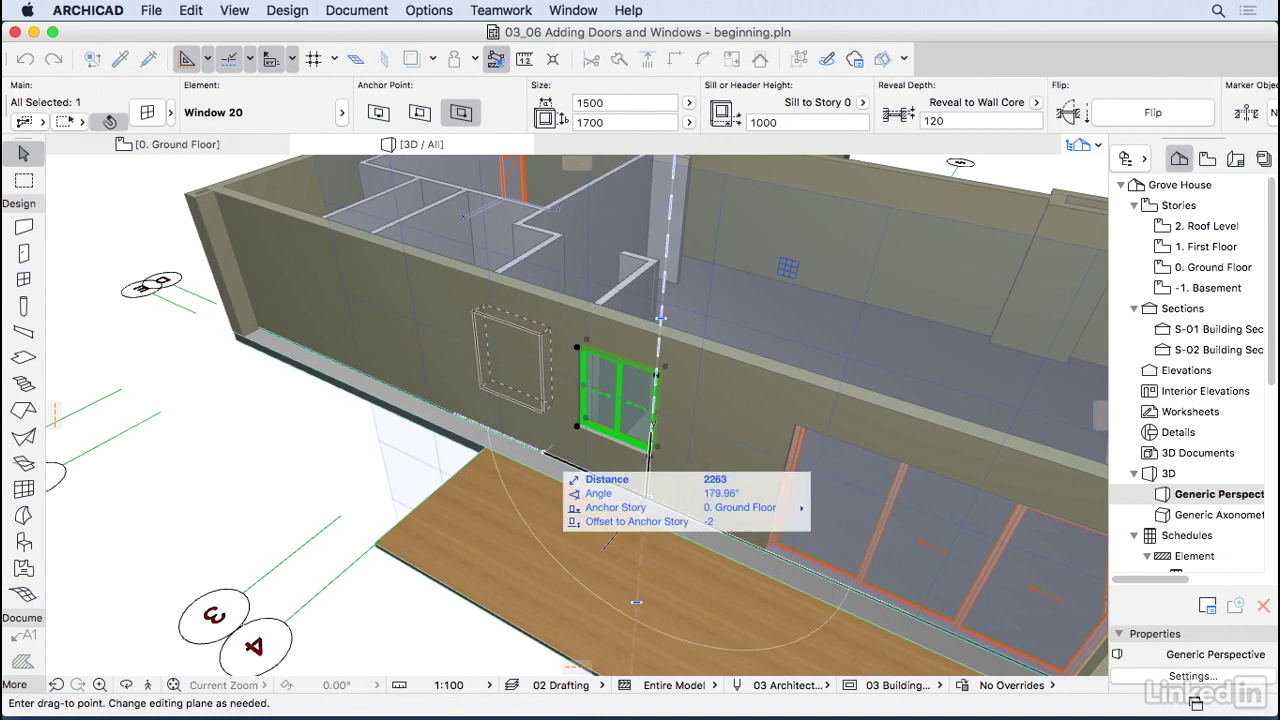
pyautogui.click(543, 452)
# Try to stretch the moved window's width from its upper corner
pyautogui.scroll(3, 485, 325)
pyautogui.click(561, 332)
pyautogui.click(644, 449)
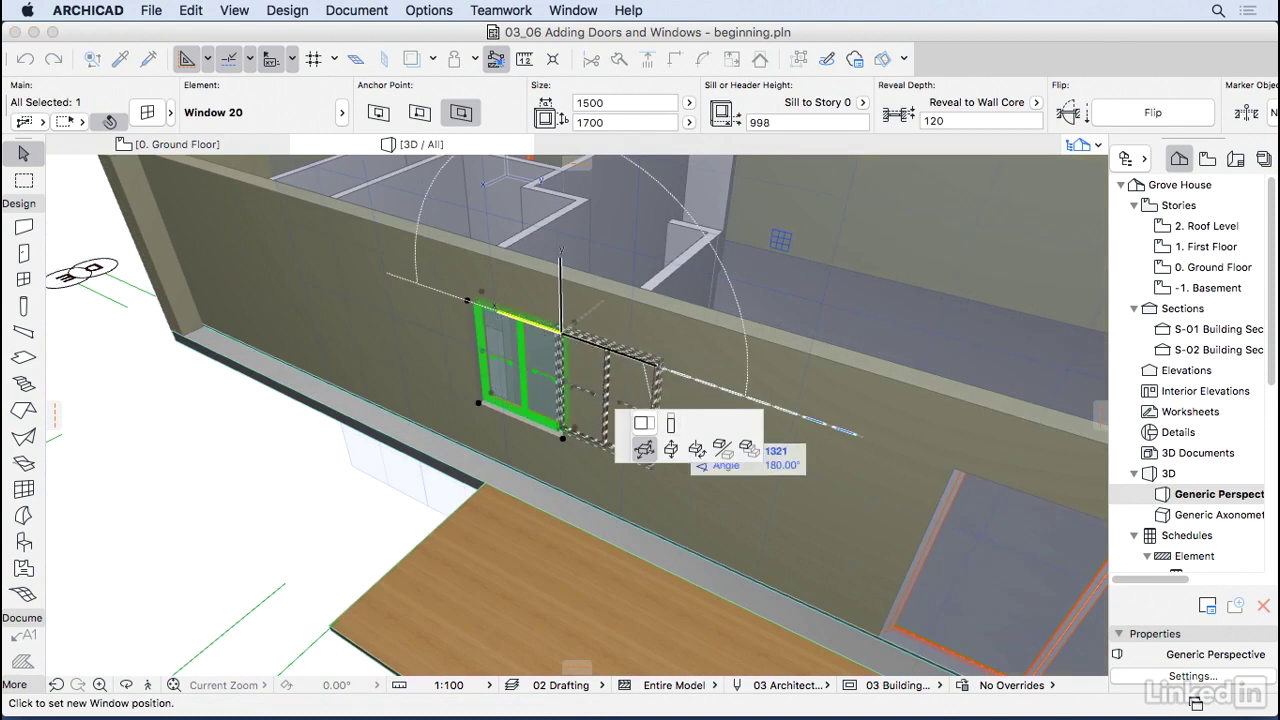
pyautogui.click(642, 423)
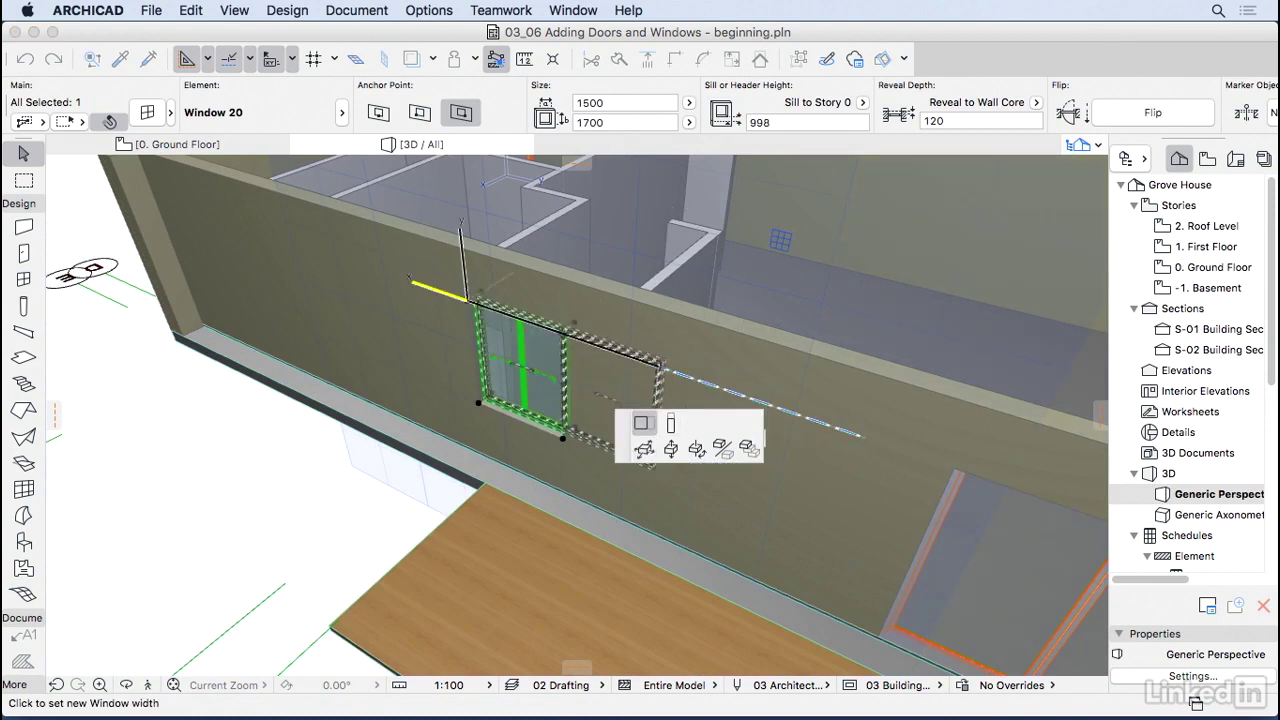
pyautogui.click(466, 298)
# Stretch the window's height to 1702 mm by aligning it with the sliding door's head, and deselect it
pyautogui.click(563, 432)
pyautogui.click(670, 416)
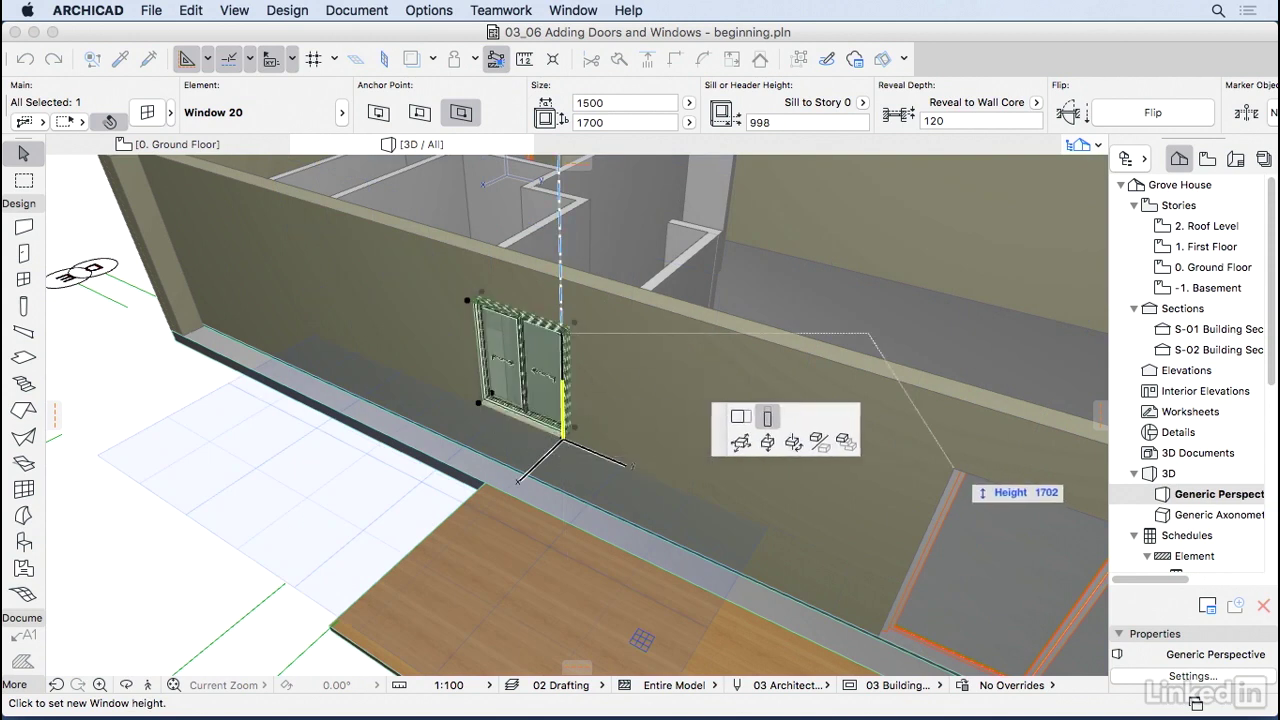
pyautogui.click(955, 470)
pyautogui.press('Escape')
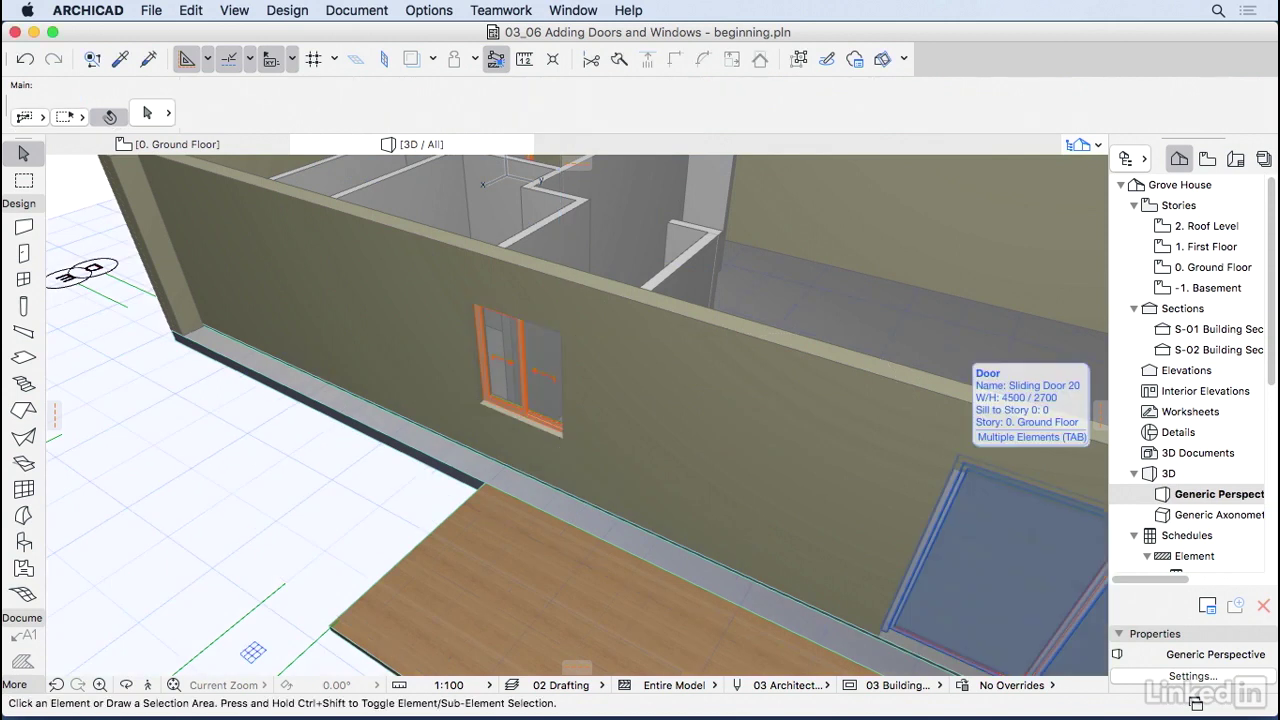
# Return to the Ground Floor plan and bring the whole house into view
pyautogui.press('F2')
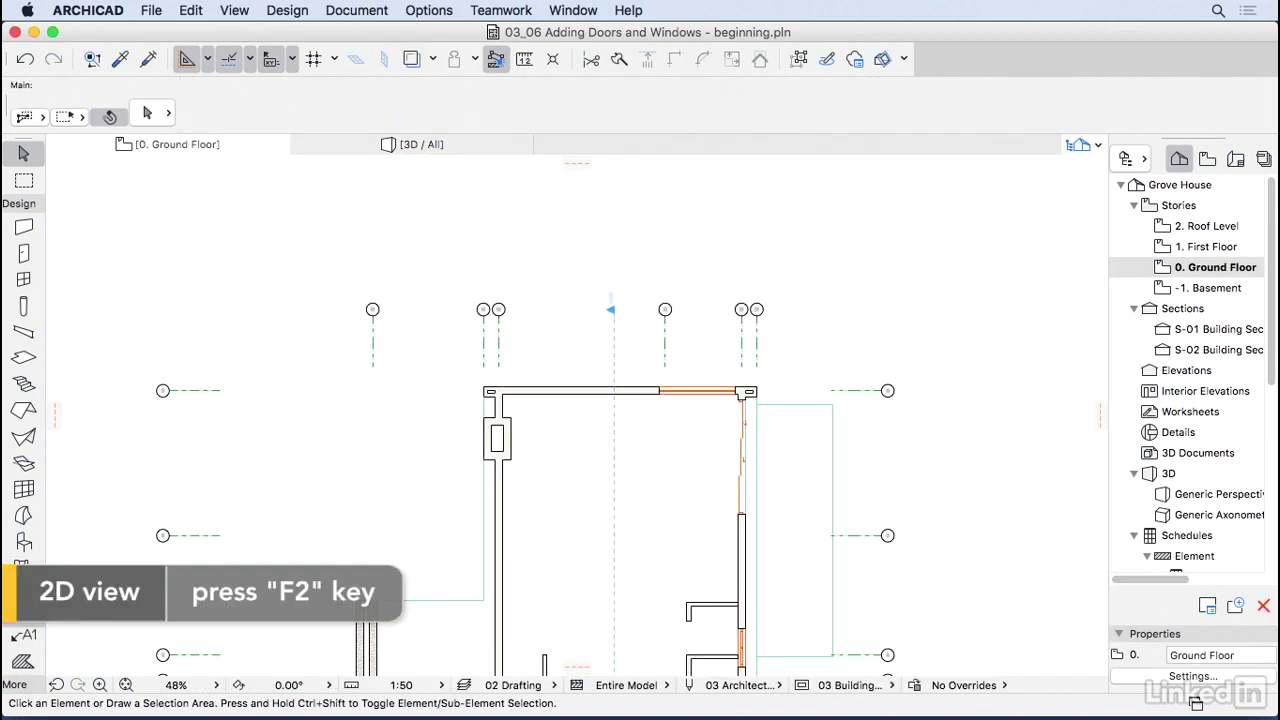
pyautogui.scroll(-2, 878, 438)
pyautogui.moveTo(878, 438); pyautogui.dragTo(909, 304, button='middle')
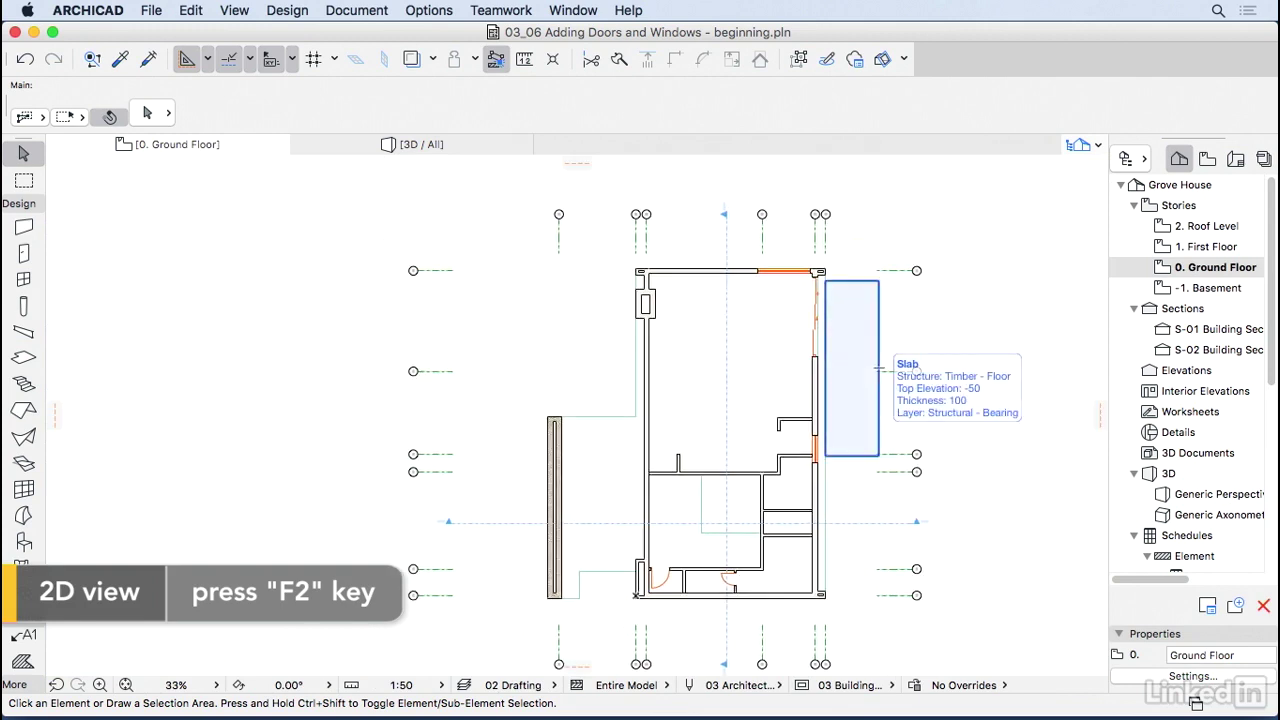